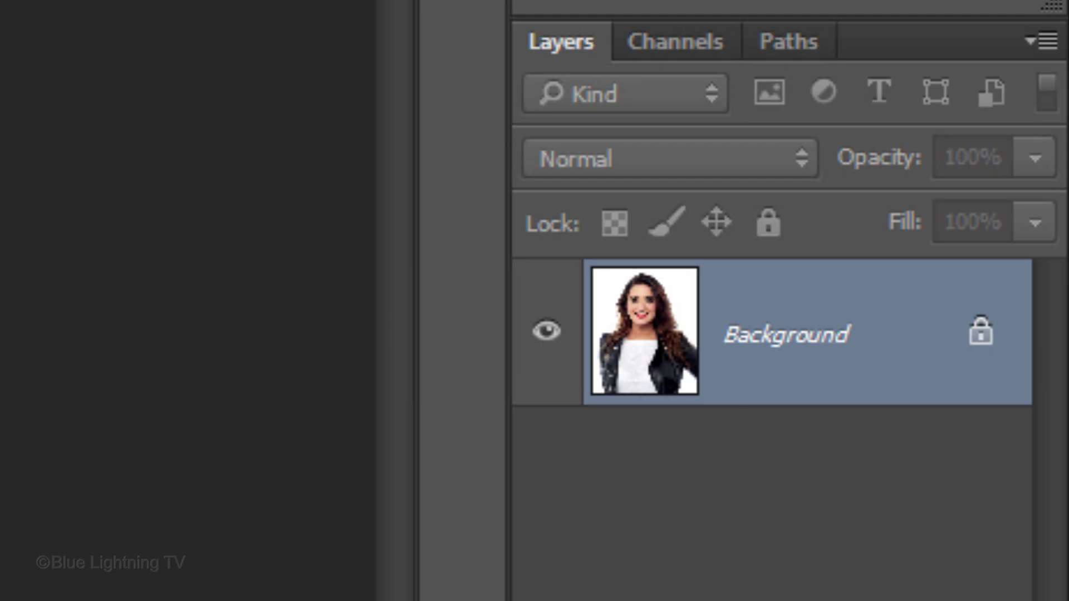
# Duplicate the Background layer.
pyautogui.hotkey('ctrl', 'j')
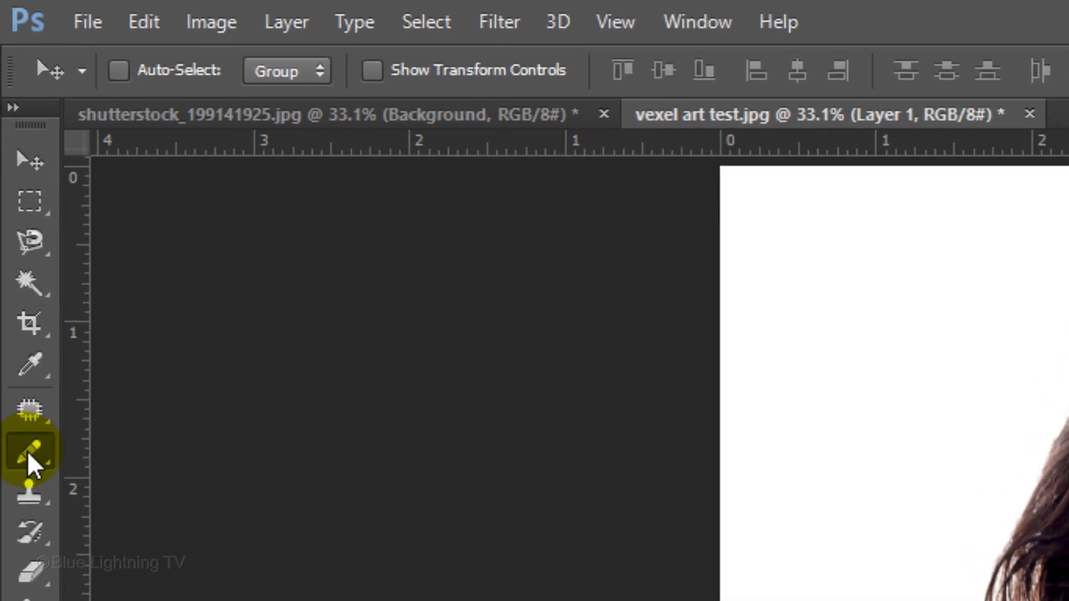
# In Quick Mask mode with default black and white colors, trace the outline of the woman using the Pencil tool.
pyautogui.moveTo(28, 451); pyautogui.dragTo(199, 474)
pyautogui.click(198, 474)
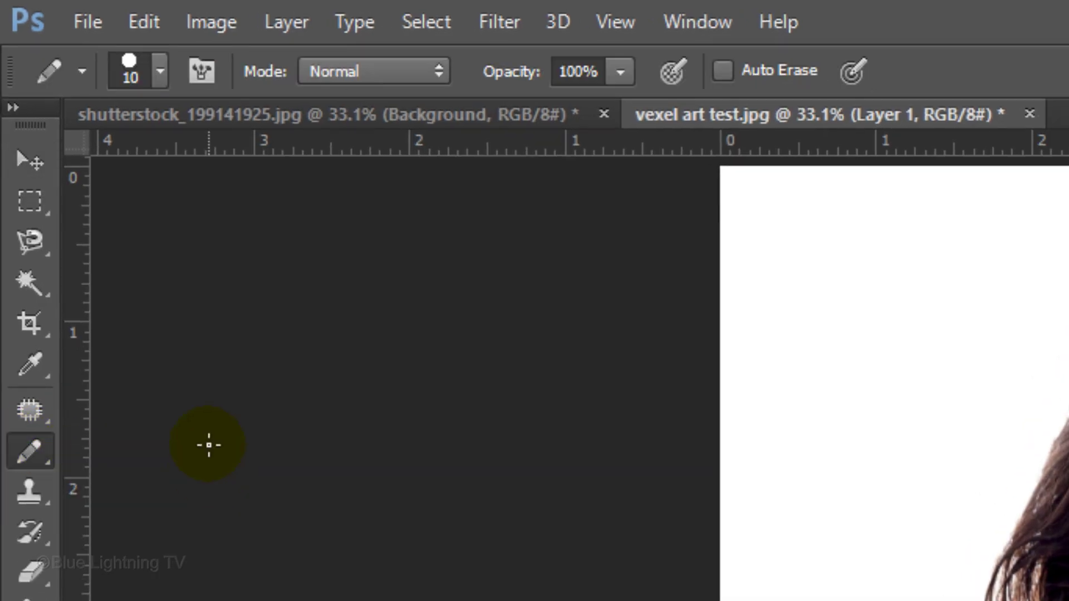
pyautogui.click(158, 68)
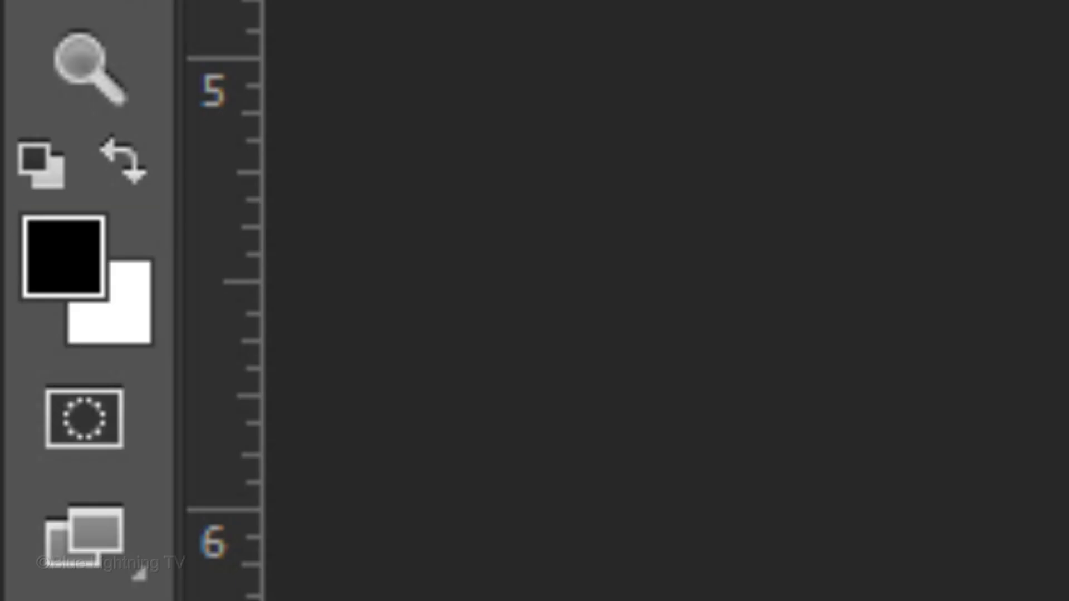
pyautogui.press('d')
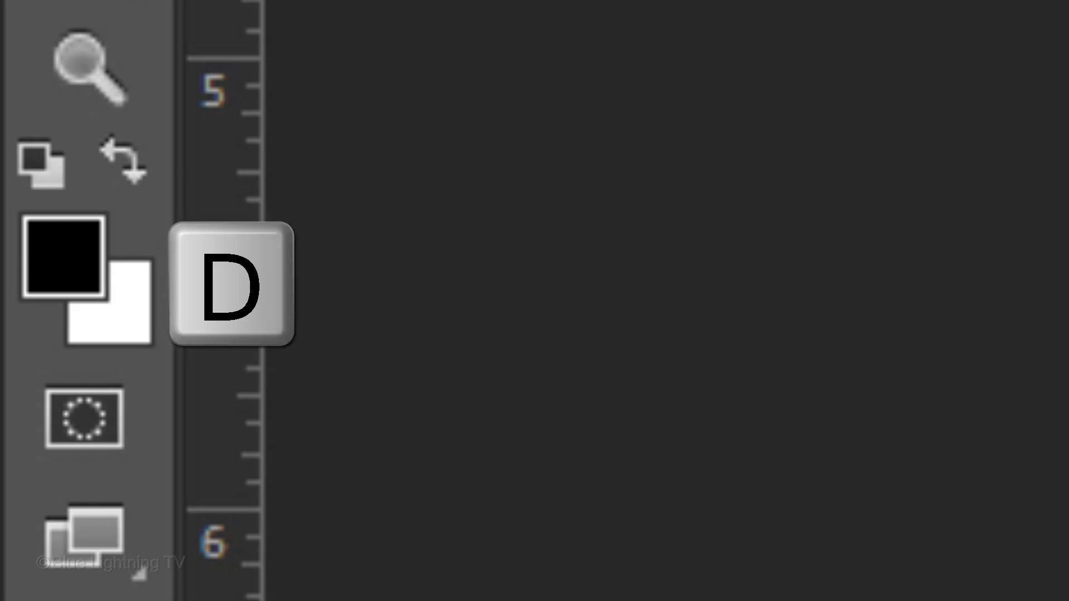
pyautogui.click(83, 420)
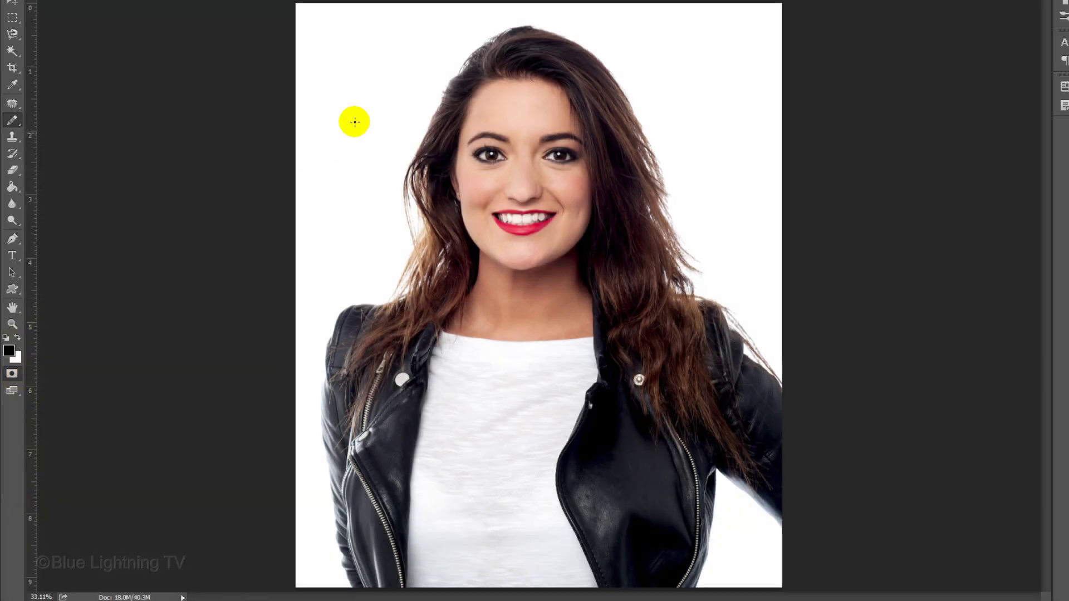
pyautogui.moveTo(518, 27)
pyautogui.mouseDown()
pyautogui.moveTo(487, 39)
pyautogui.moveTo(436, 93)
pyautogui.moveTo(411, 162)
pyautogui.moveTo(422, 263)
pyautogui.moveTo(406, 292)
pyautogui.moveTo(353, 302)
pyautogui.moveTo(335, 324)
pyautogui.moveTo(325, 400)
pyautogui.mouseUp()
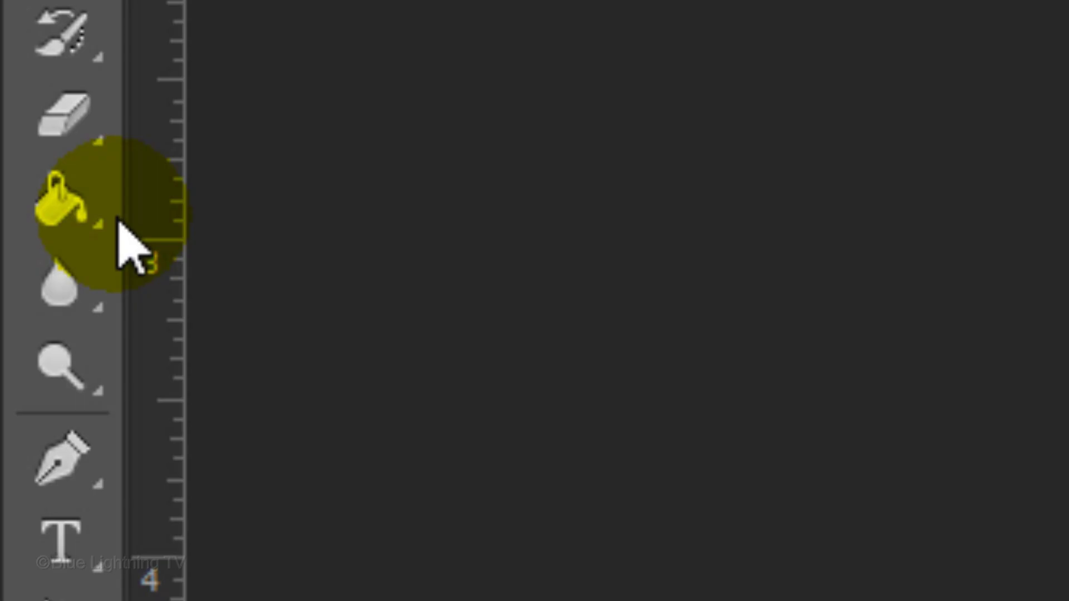
# Fill the inside of the traced outline with black in the quick mask using the Paint Bucket tool.
pyautogui.click(15, 190)
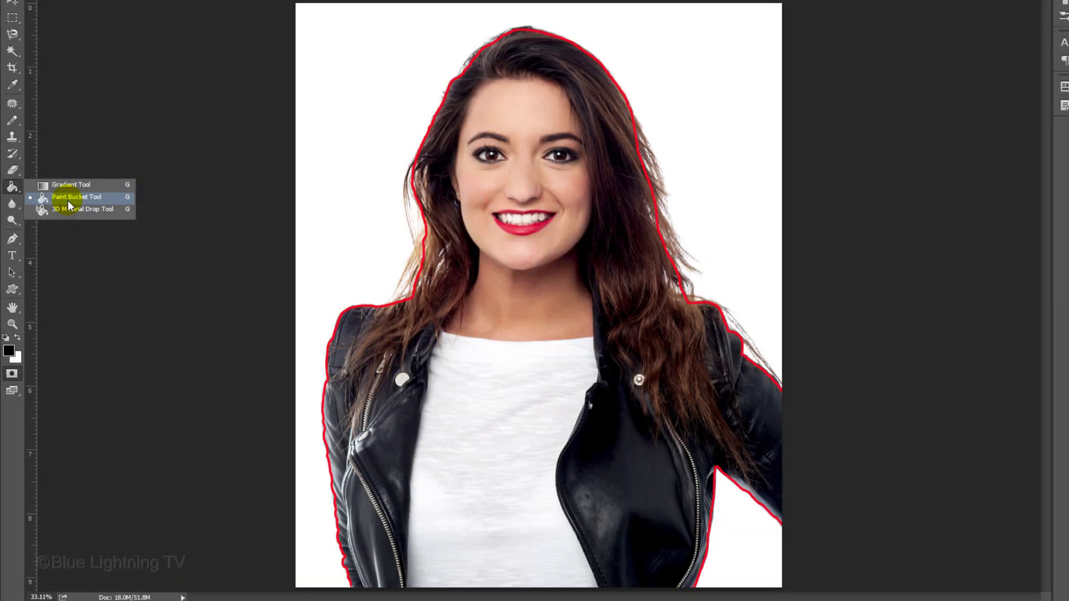
pyautogui.click(415, 279)
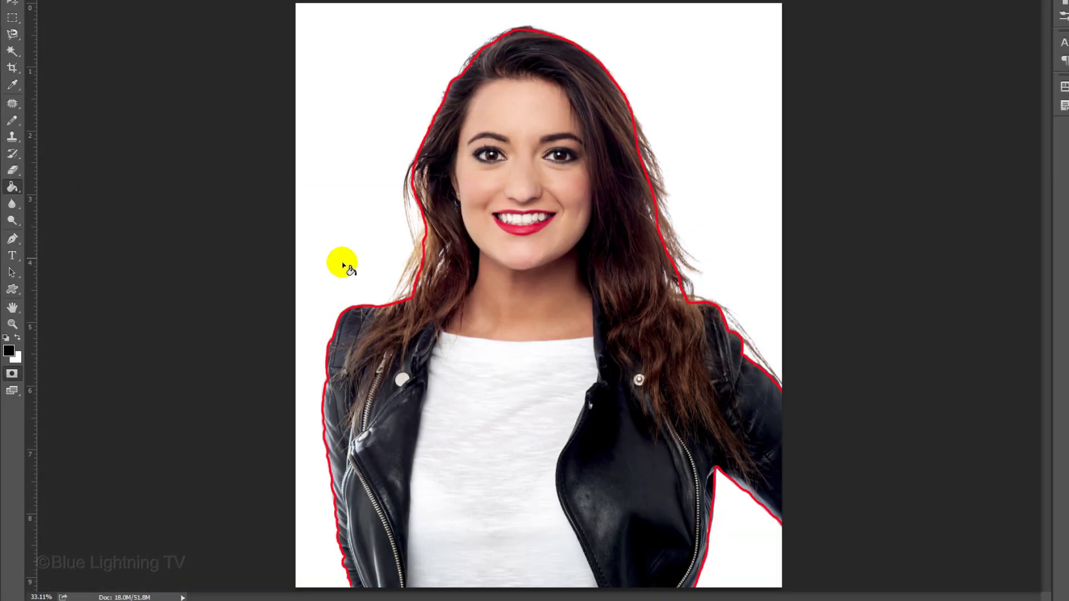
pyautogui.click(532, 310)
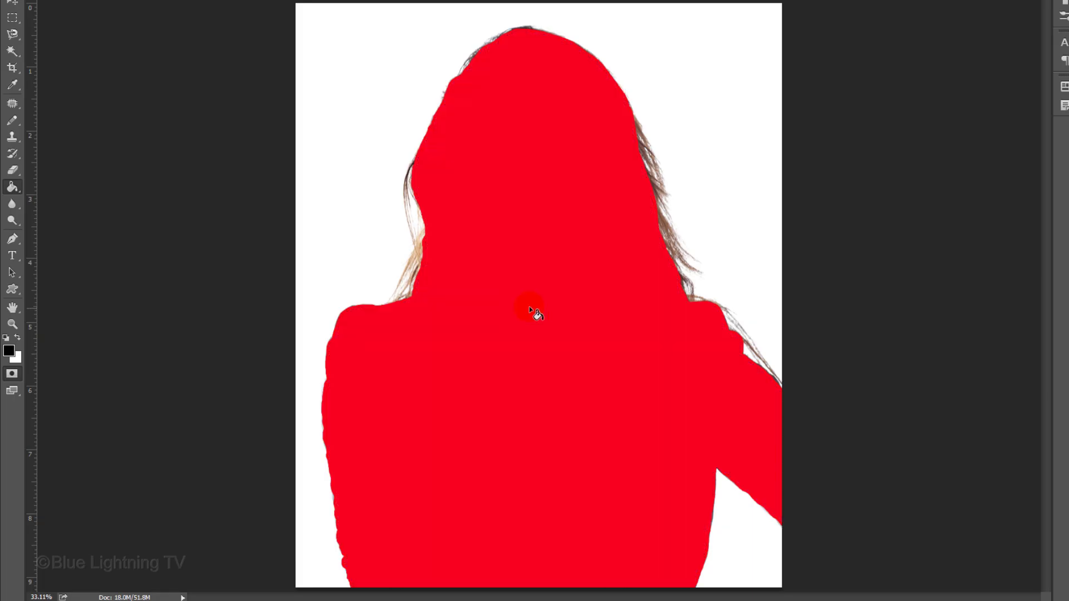
# Convert the quick mask into a selection, invert it to cover the woman, and copy her onto a new layer.
pyautogui.press('q')
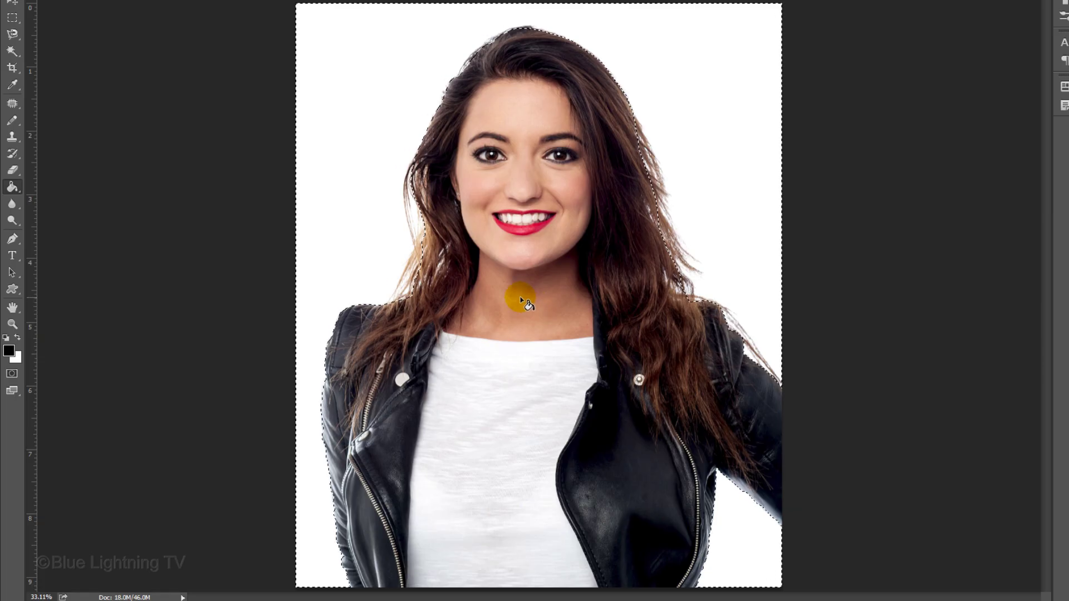
pyautogui.hotkey('ctrl', 'shift', 'i')
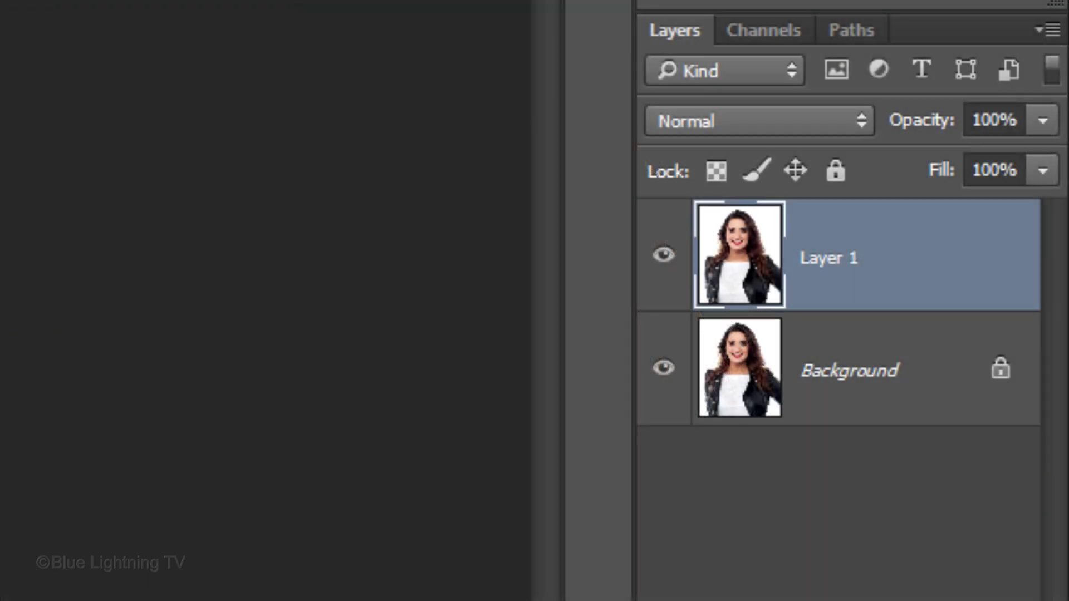
pyautogui.hotkey('ctrl', 'j')
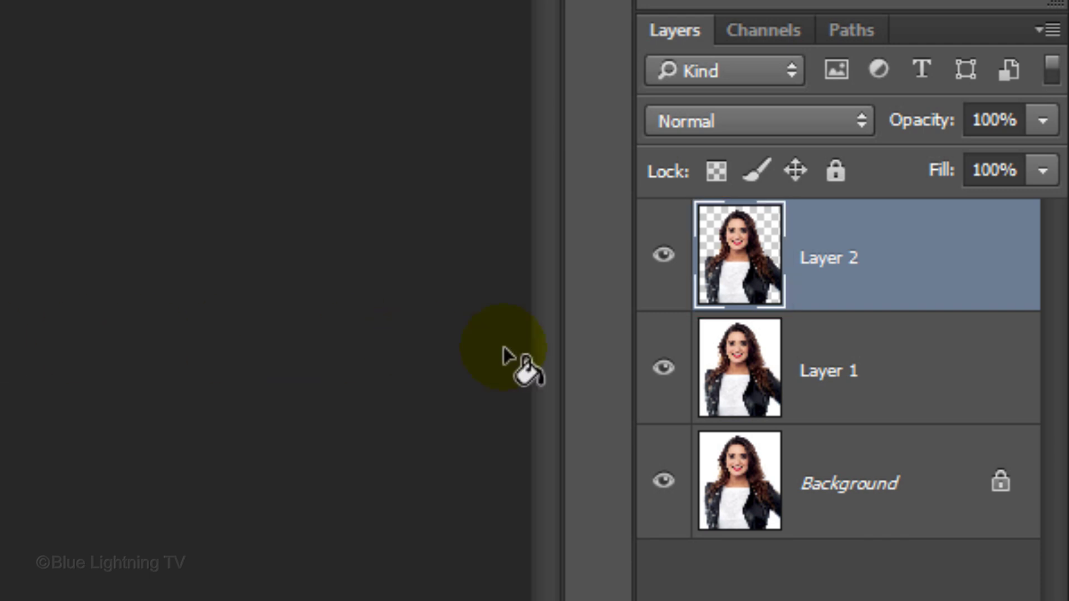
# Fill Layer 1 with the pinkish red ef3b56, sampled from the woman's lips as the foreground color.
pyautogui.click(725, 383)
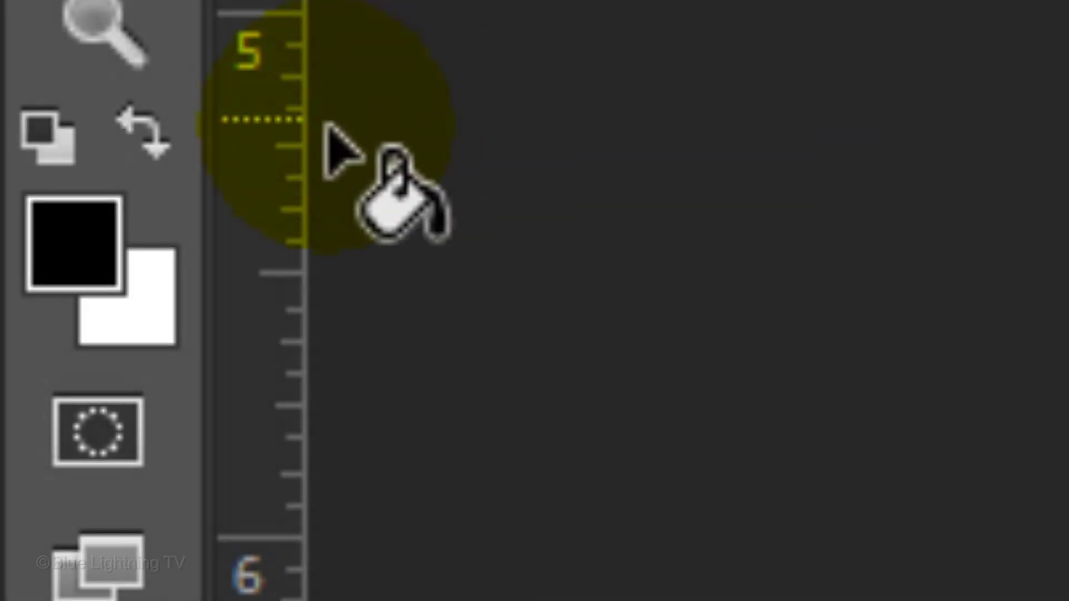
pyautogui.click(84, 237)
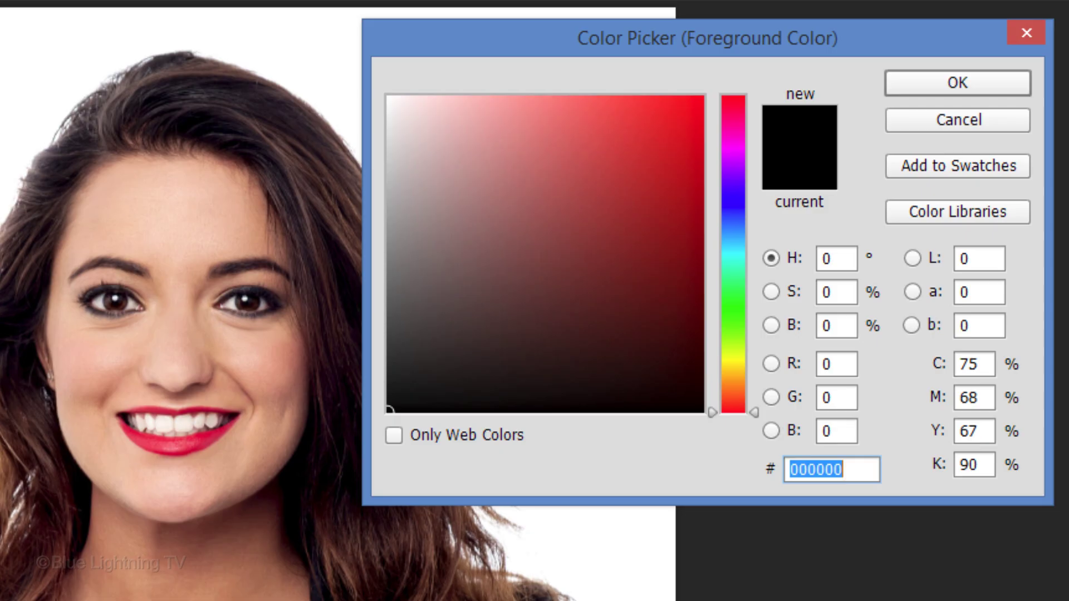
pyautogui.click(146, 445)
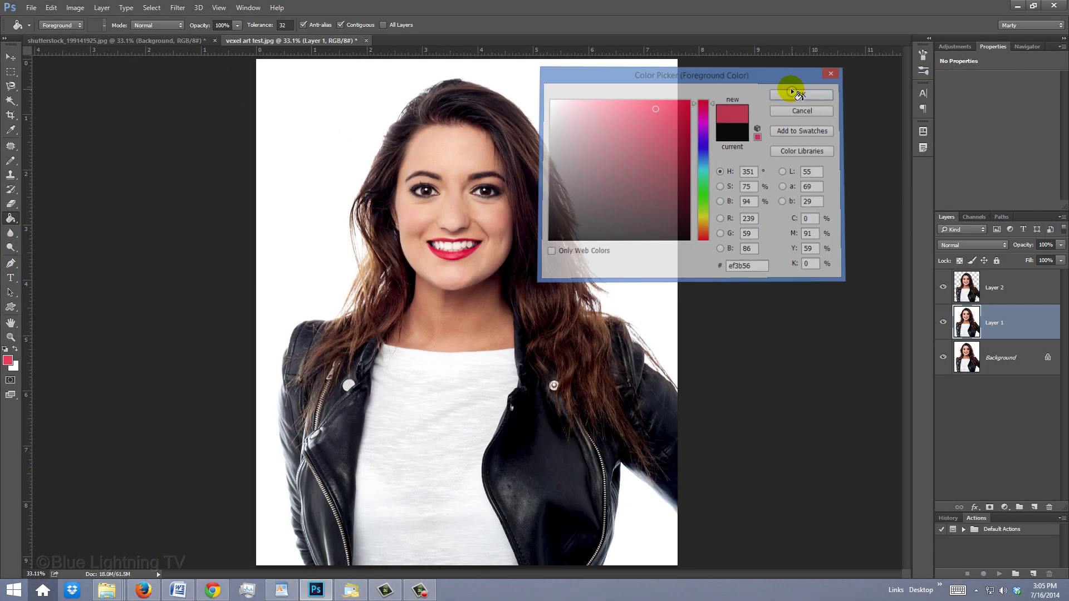
pyautogui.click(787, 88)
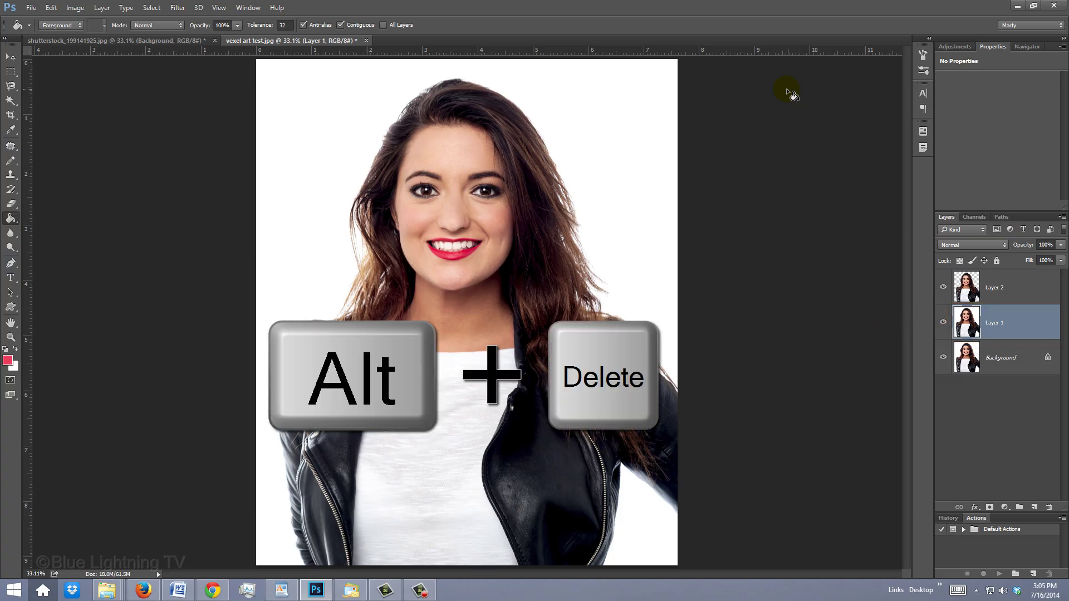
pyautogui.hotkey('alt', 'Delete')
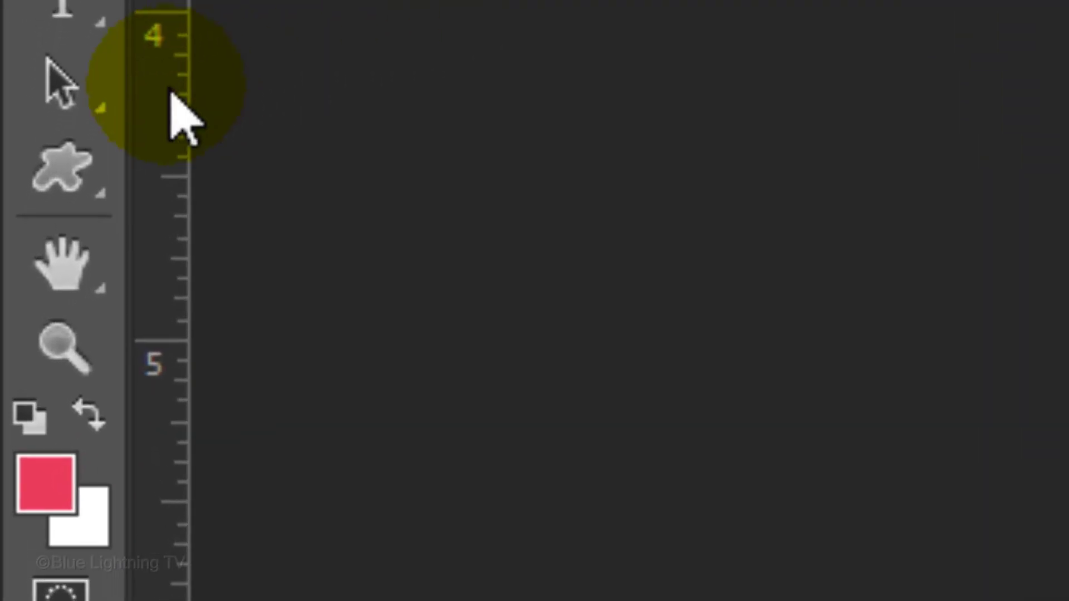
# With the Custom Shape tool, replace the current shapes with the Symbols set.
pyautogui.moveTo(70, 176); pyautogui.dragTo(400, 472)
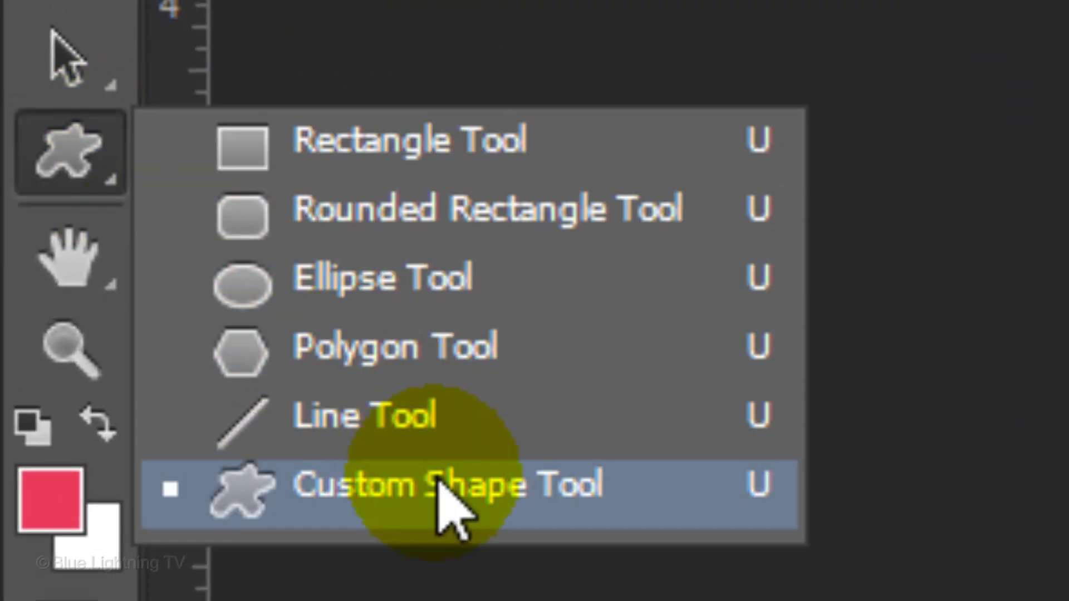
pyautogui.moveTo(450, 512); pyautogui.dragTo(450, 512)
pyautogui.click(494, 86)
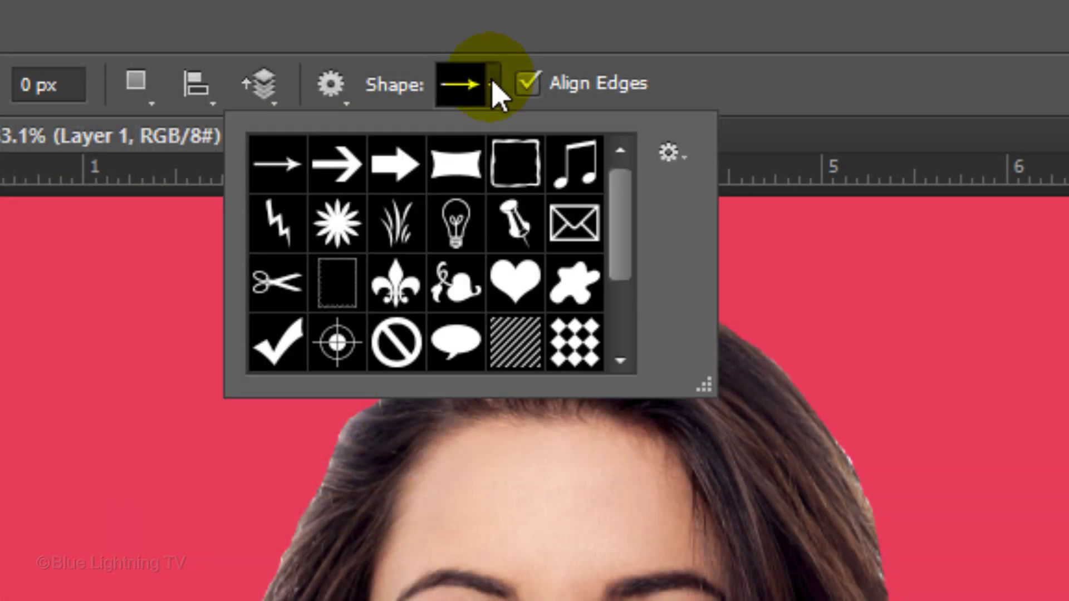
pyautogui.click(674, 157)
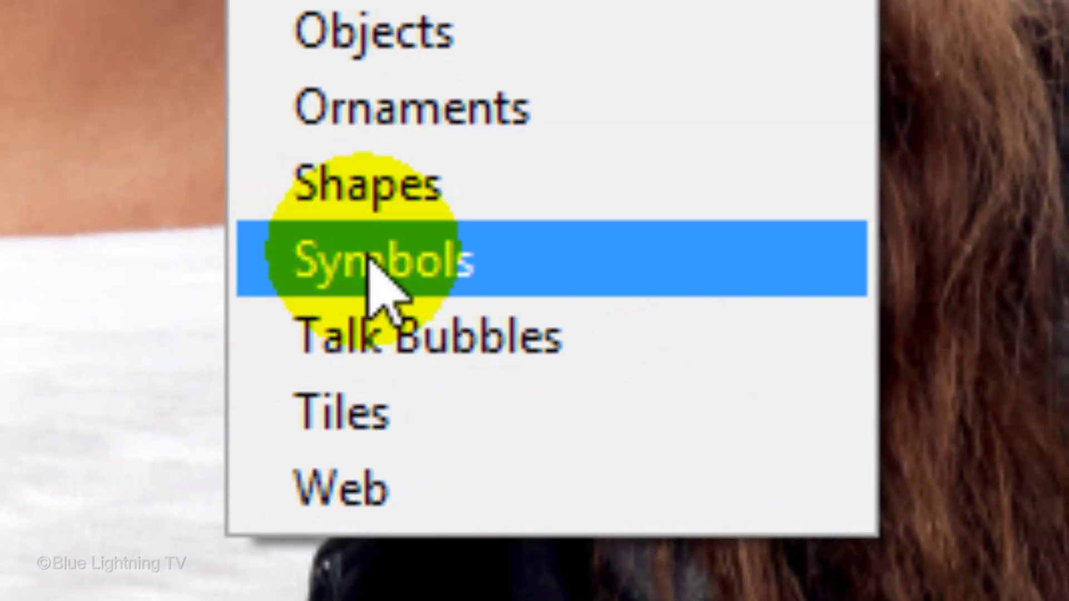
pyautogui.click(371, 262)
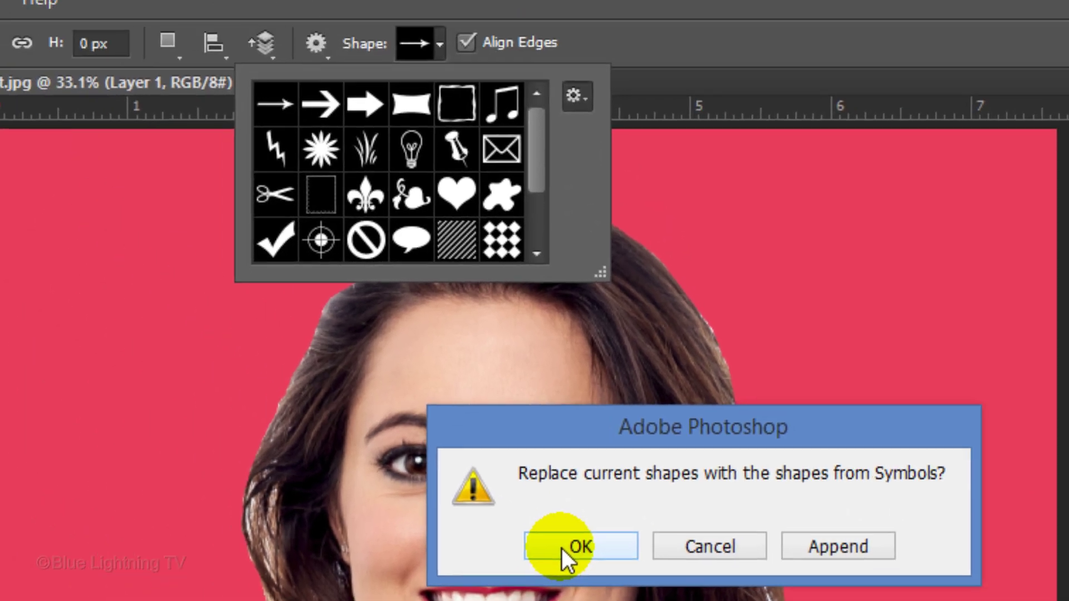
pyautogui.click(562, 549)
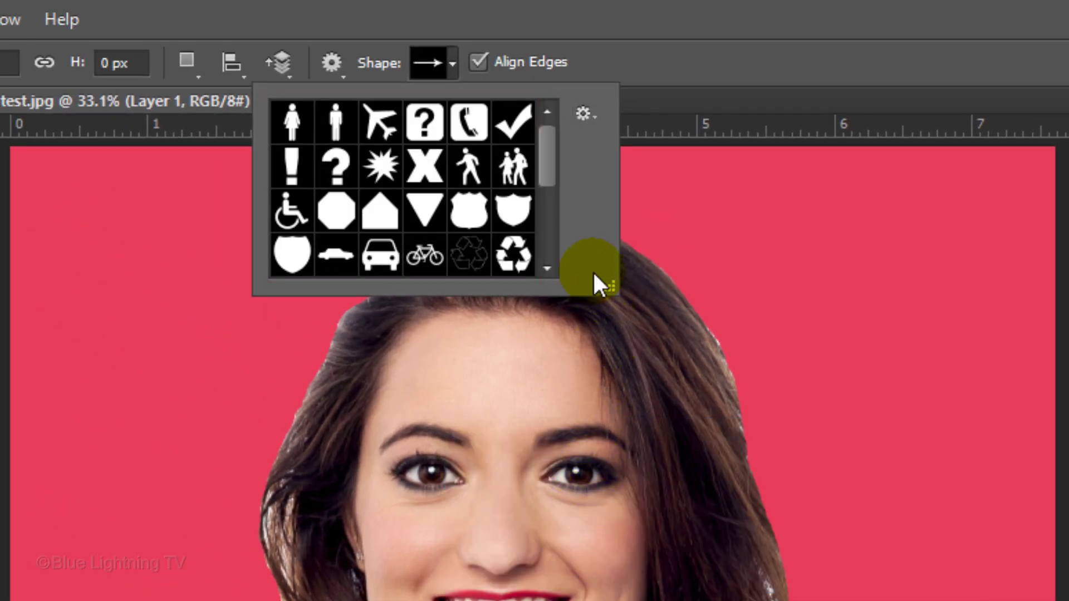
# Choose the round radiating-rays shape from the Symbols set and open the shape's geometry options.
pyautogui.moveTo(549, 164); pyautogui.dragTo(544, 222)
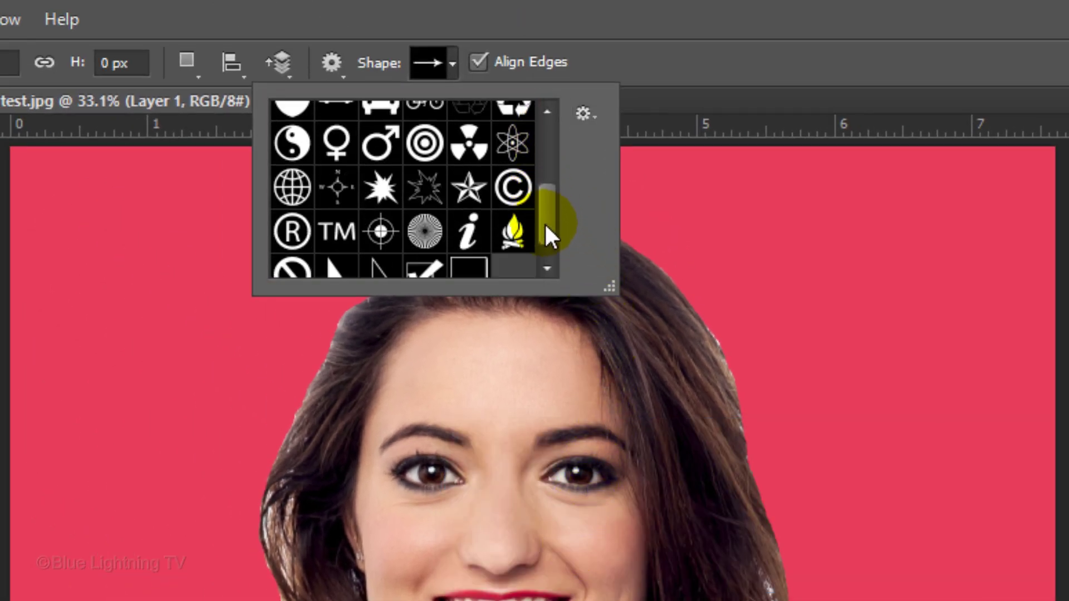
pyautogui.click(427, 229)
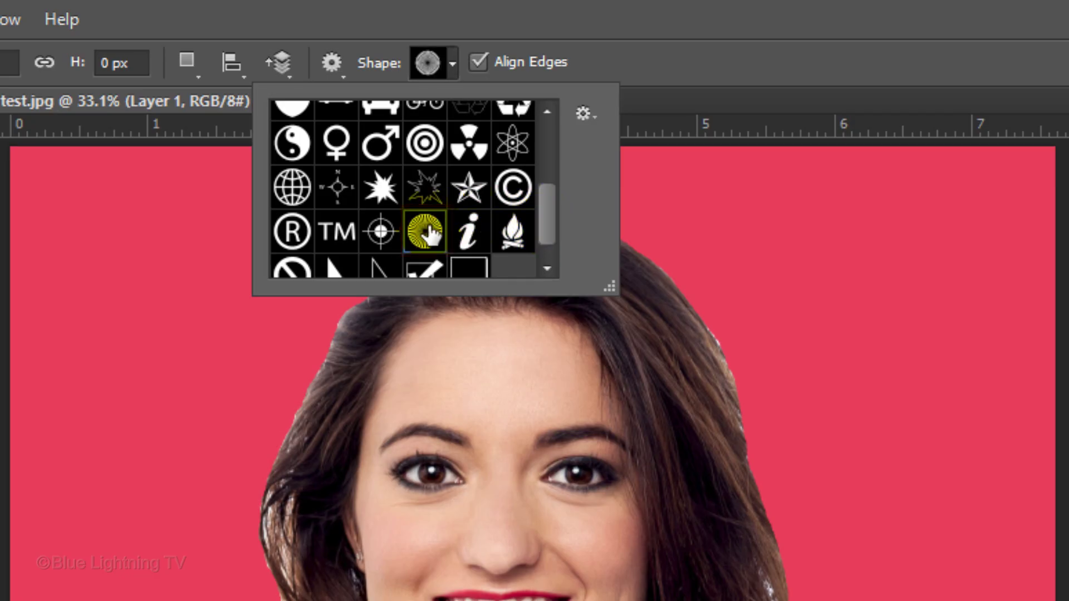
pyautogui.click(332, 62)
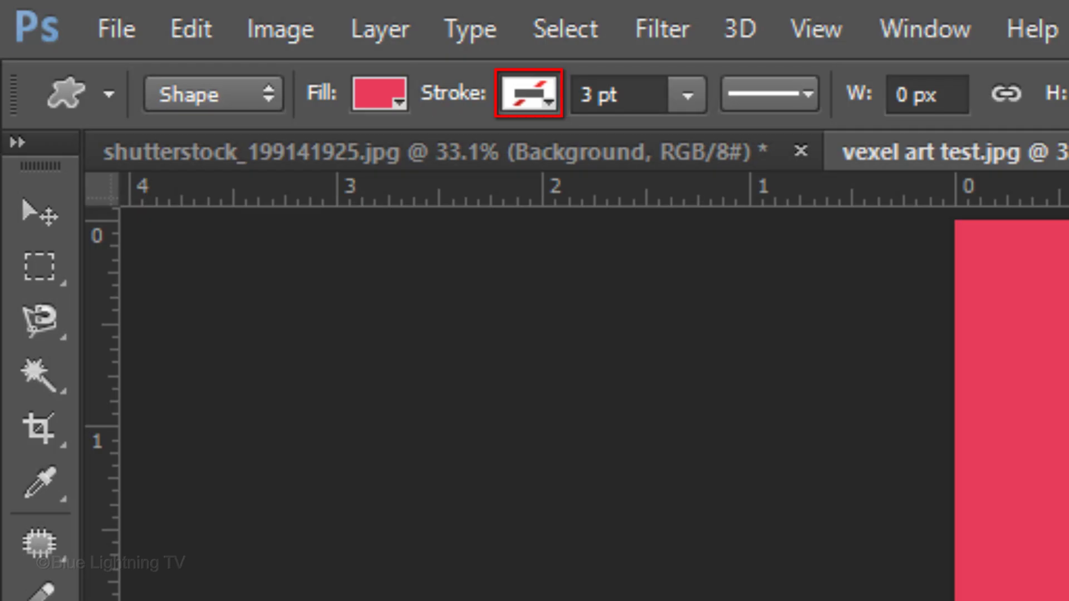
# Set the shape's fill color to the darker red b22137.
pyautogui.click(372, 97)
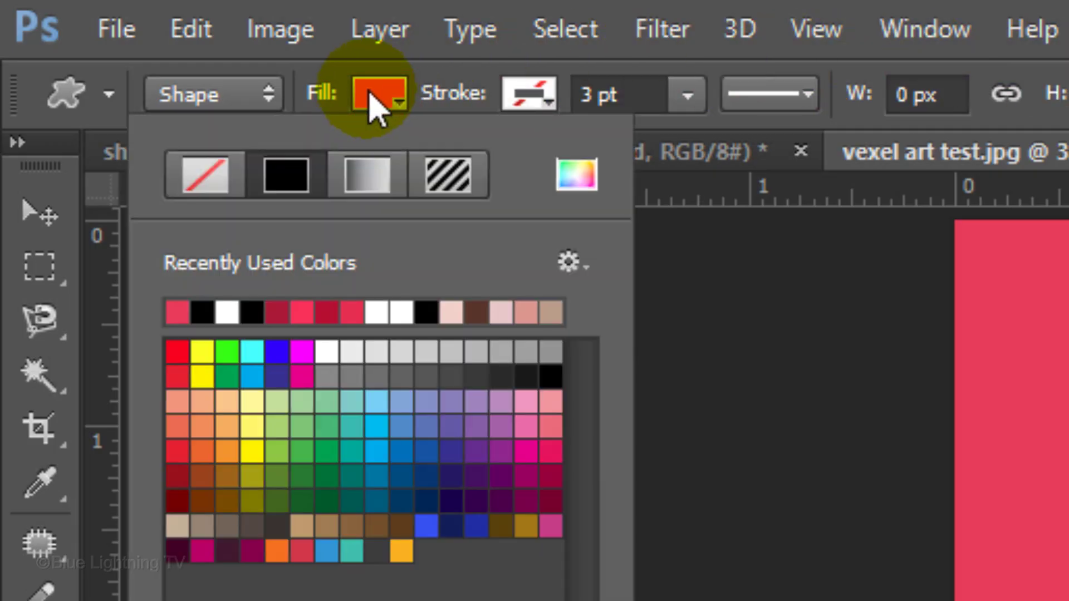
pyautogui.click(577, 186)
pyautogui.click(582, 204)
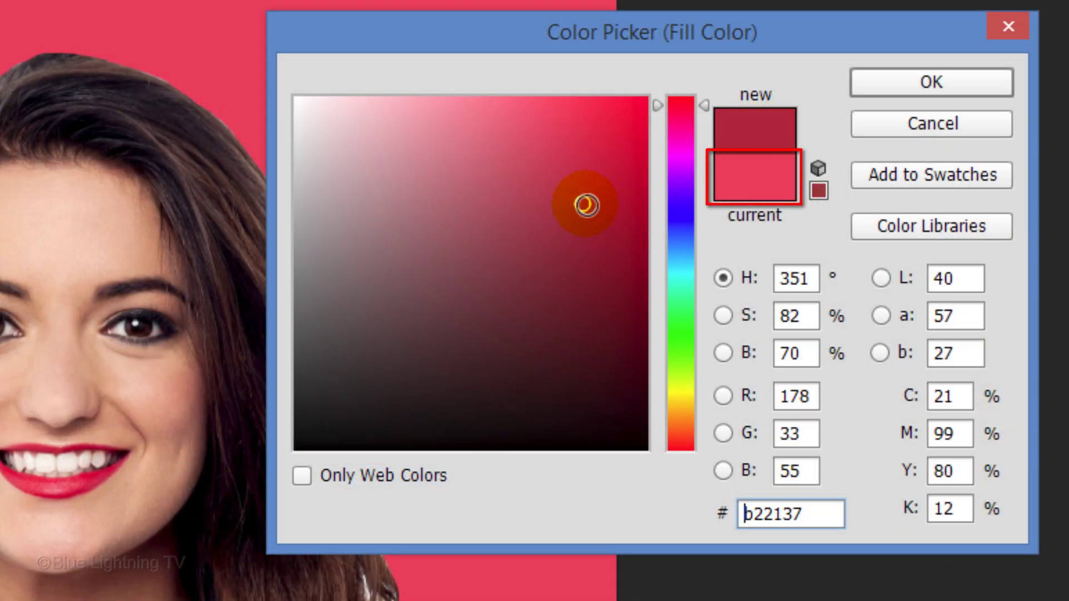
pyautogui.click(898, 93)
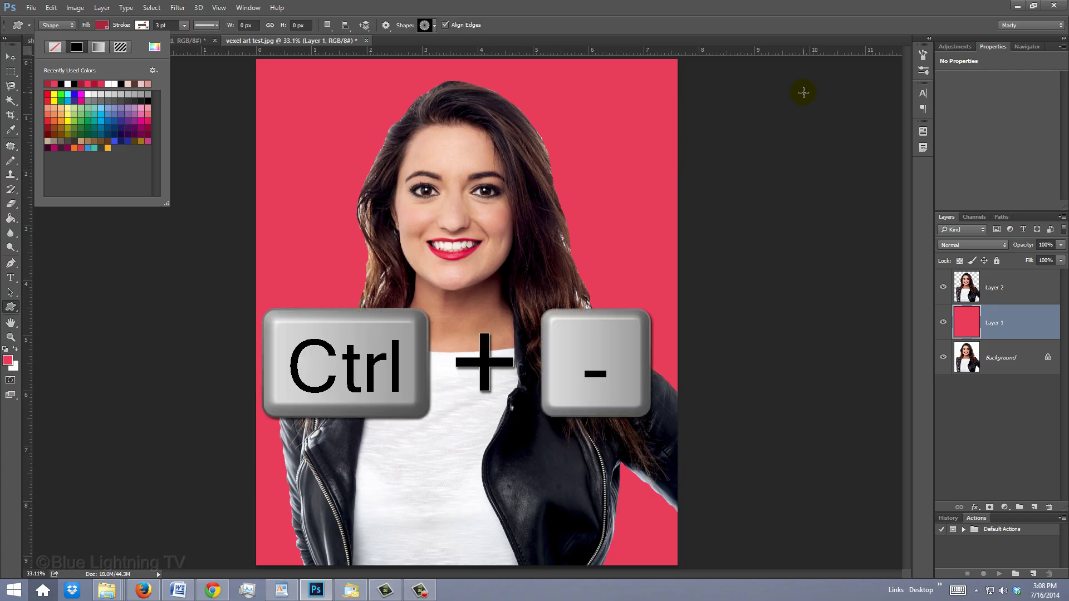
# Draw the rays shape outward from the woman's neck, about 3808 px wide and high, and hide its path outline.
pyautogui.hotkey('ctrl', '-')
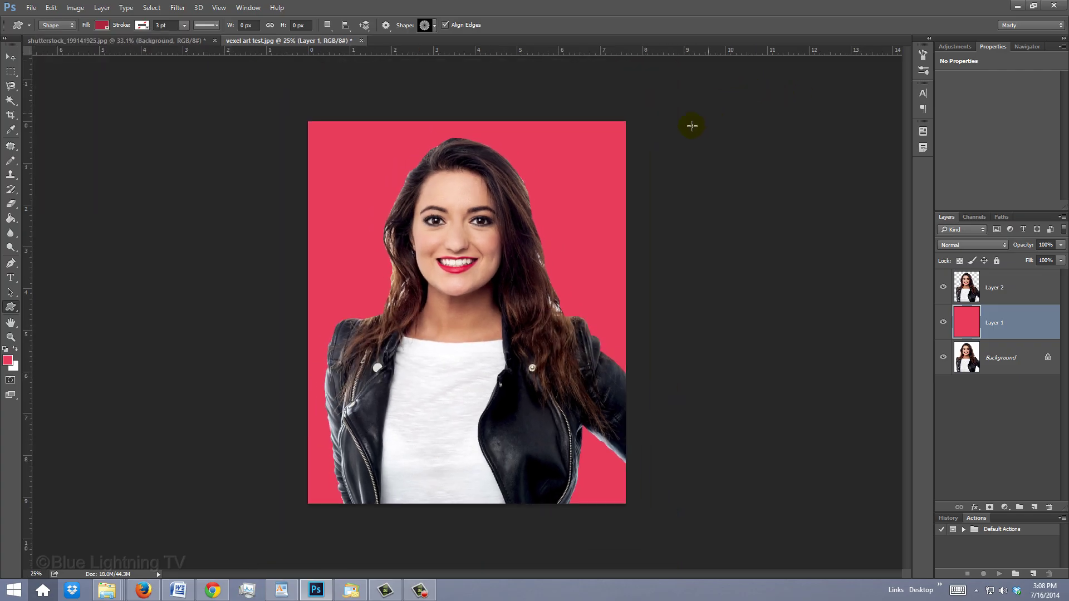
pyautogui.moveTo(459, 317); pyautogui.dragTo(737, 51)
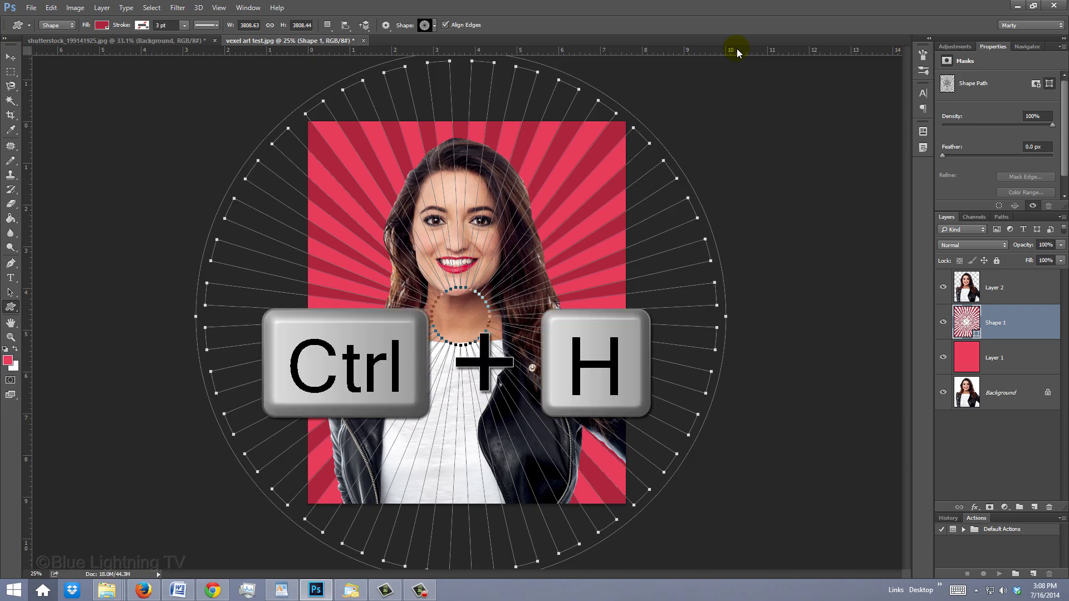
pyautogui.hotkey('ctrl', 'h')
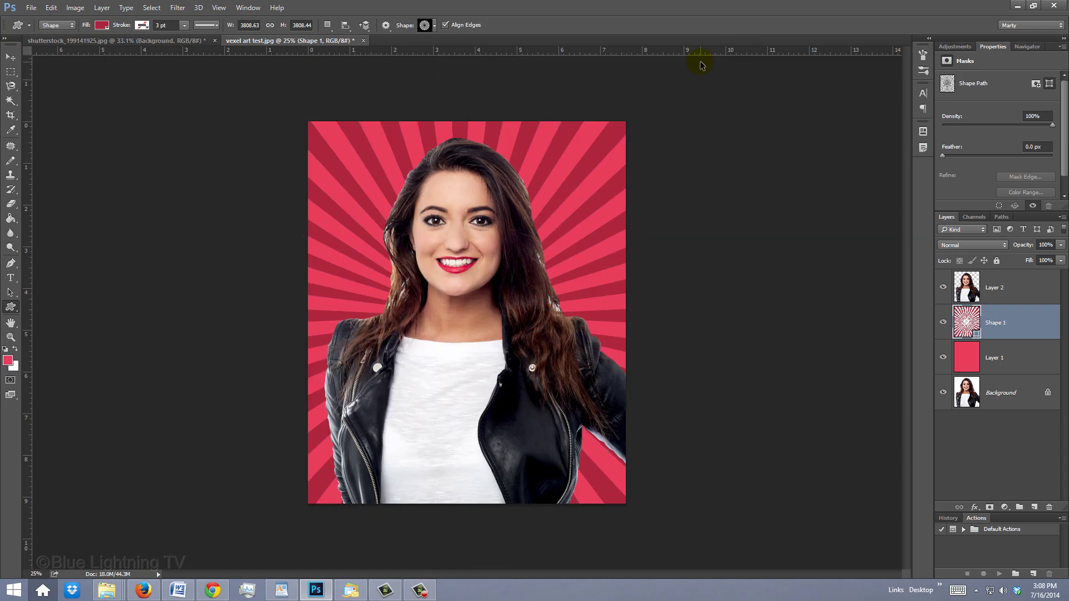
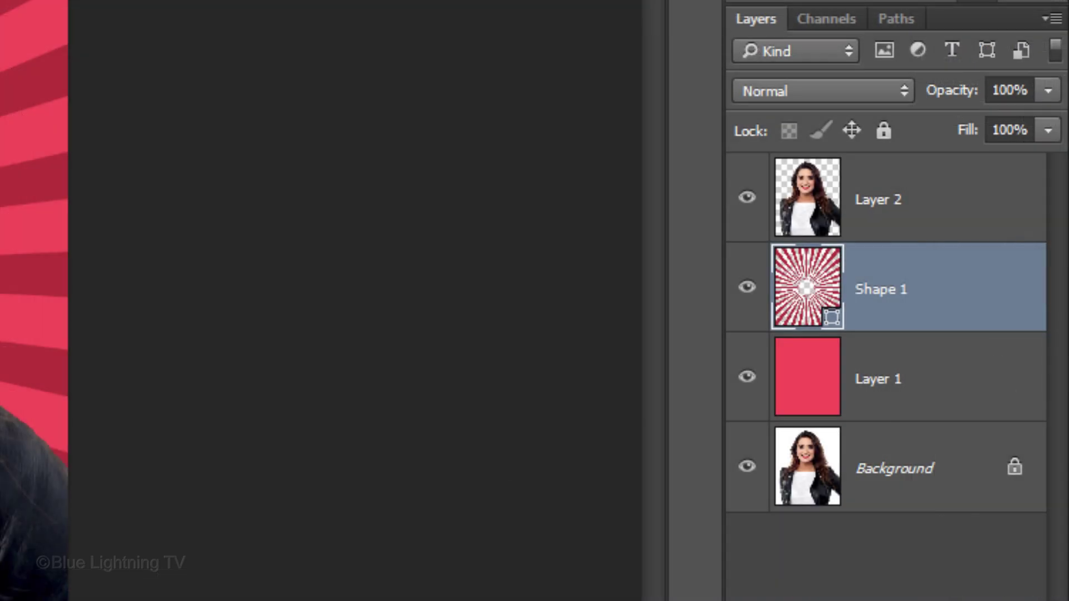
# Rename Layer 2, the woman's cutout, as "poster edges".
pyautogui.click(969, 291)
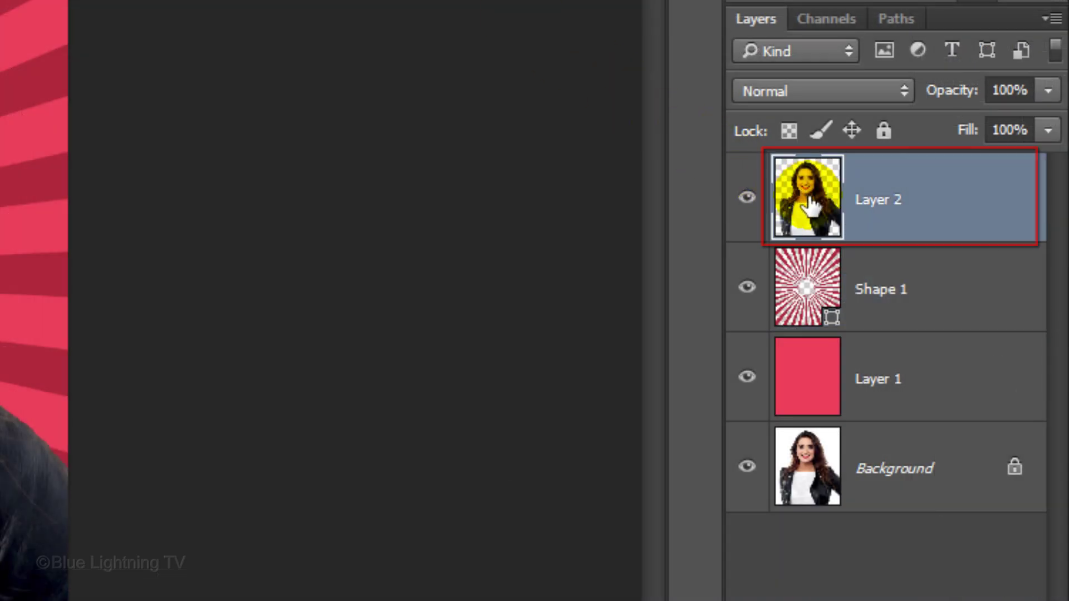
pyautogui.doubleClick(878, 200)
pyautogui.write('Poster edges')
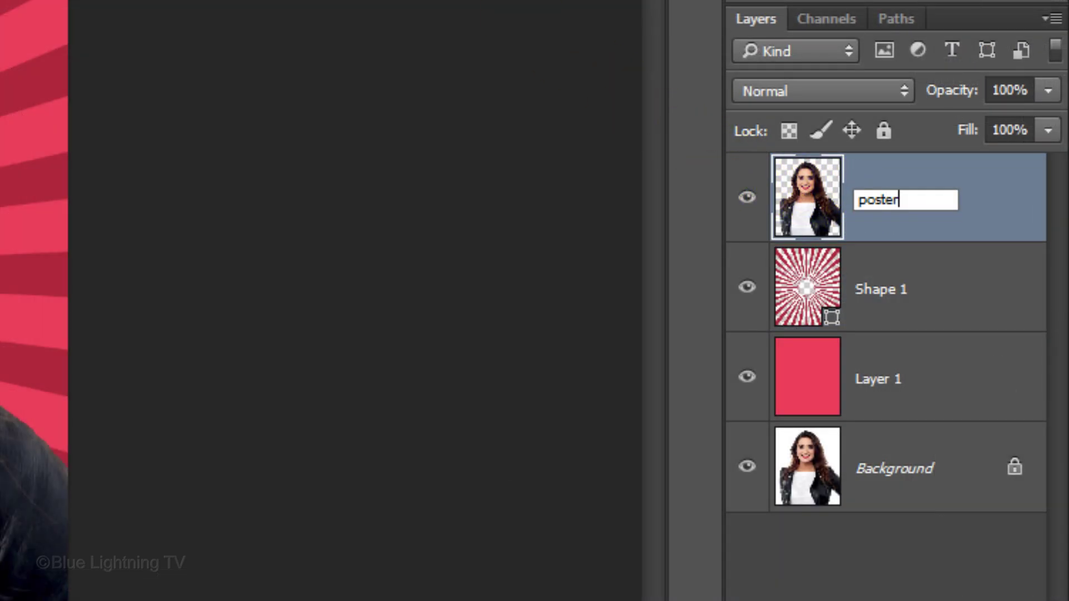
pyautogui.press('Return')
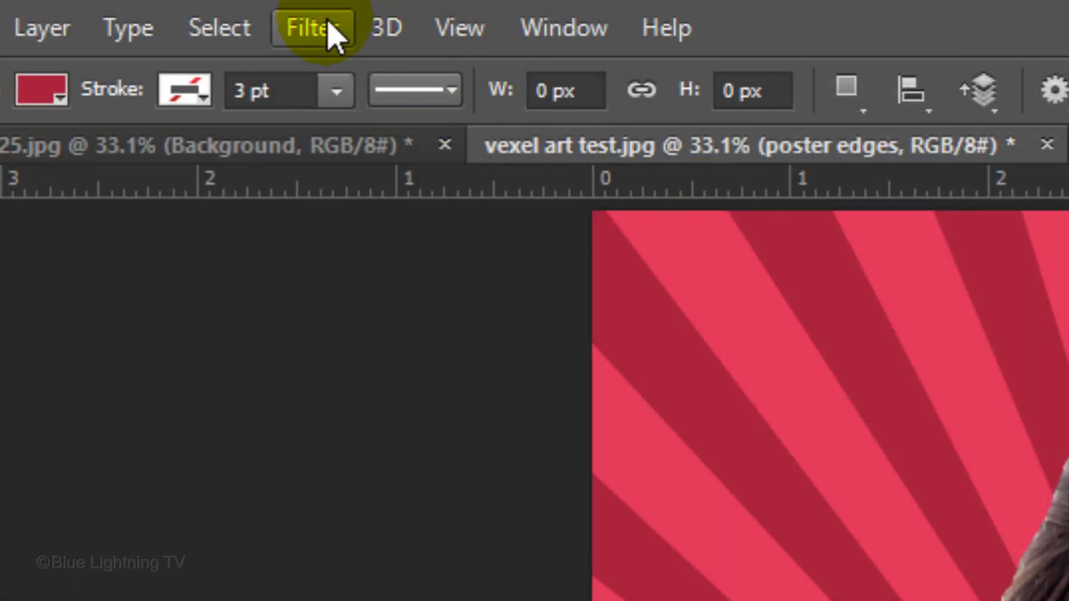
# Apply the Poster Edges filter to the woman's layer with Edge Thickness, Edge Intensity and Posterization all set to 0.
pyautogui.click(327, 28)
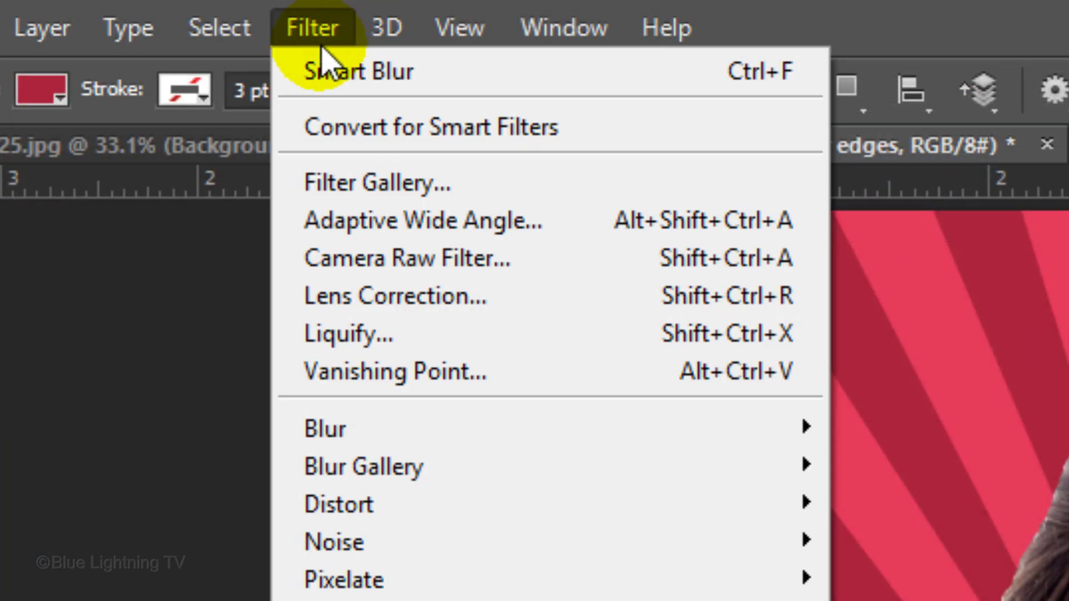
pyautogui.click(352, 183)
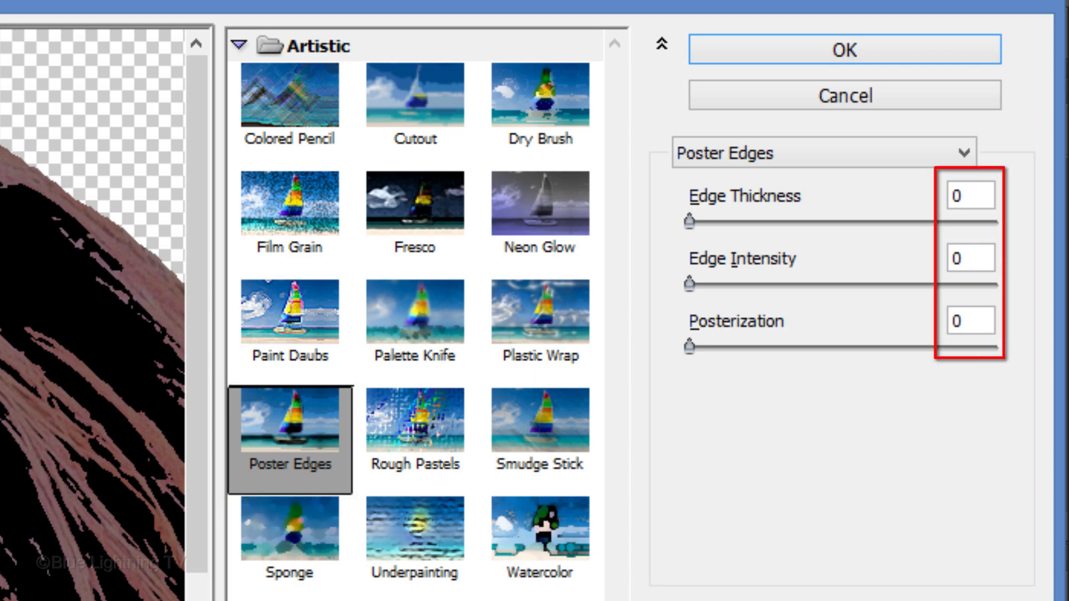
pyautogui.click(732, 48)
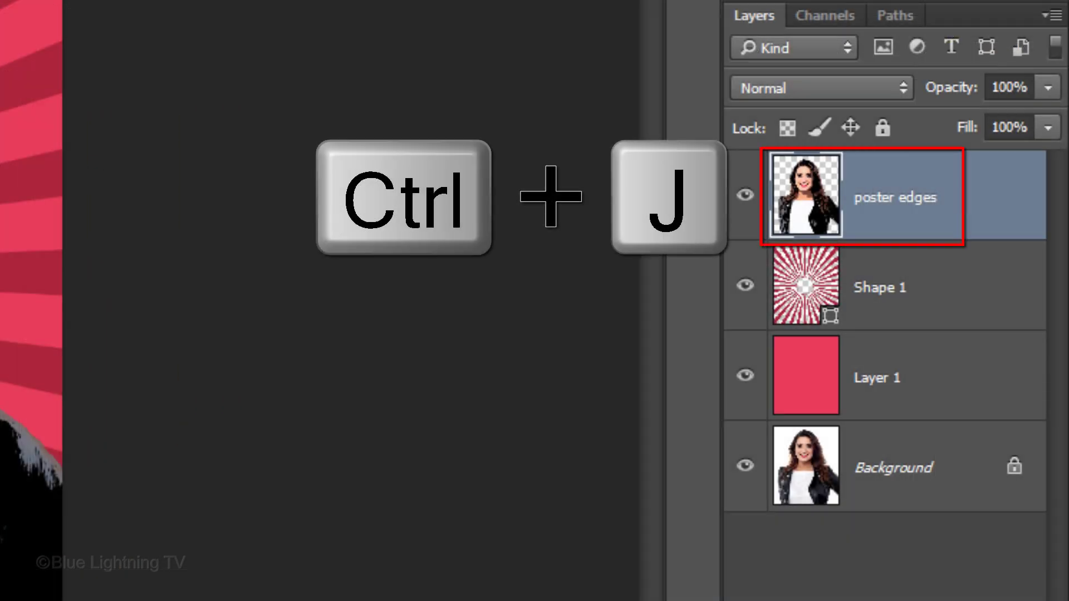
# Duplicate the poster edges layer and rename the copy "smart blur-edges only".
pyautogui.hotkey('ctrl', 'j')
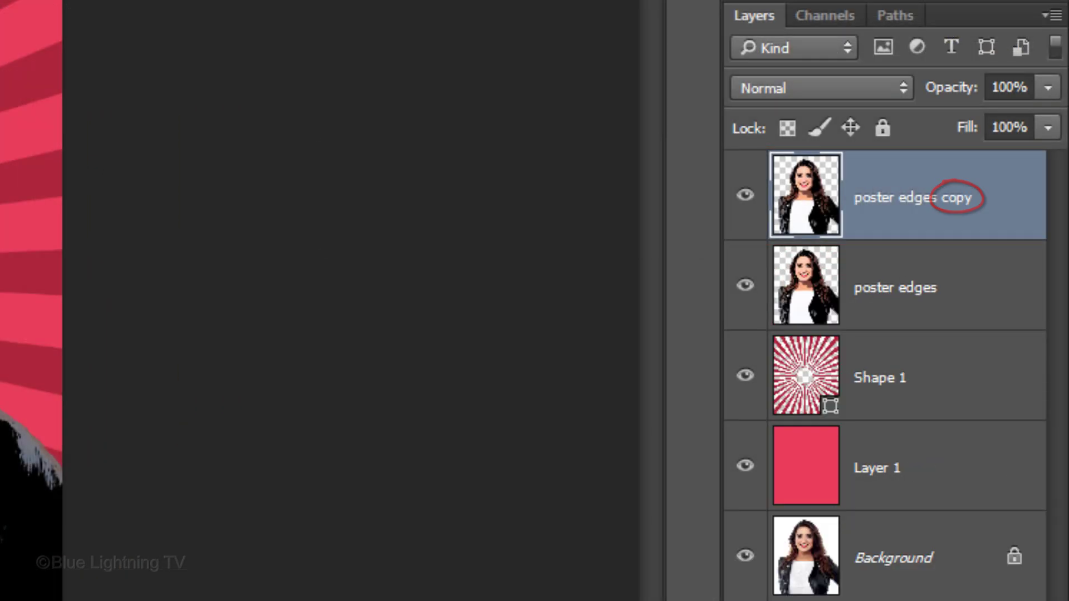
pyautogui.doubleClick(869, 196)
pyautogui.write('smart blur-e')
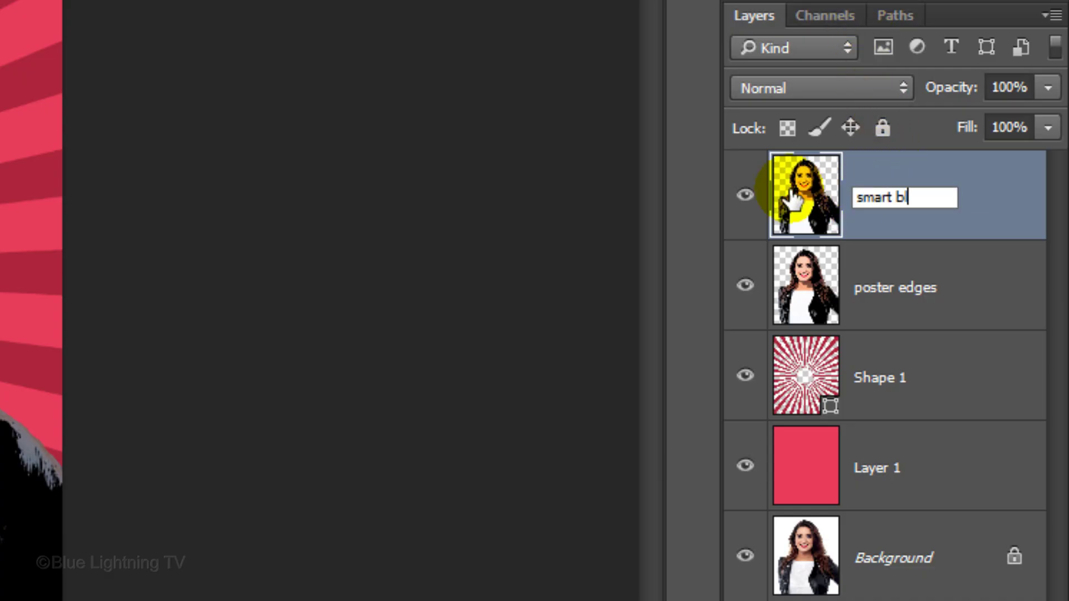
pyautogui.write('dges only')
pyautogui.press('Return')
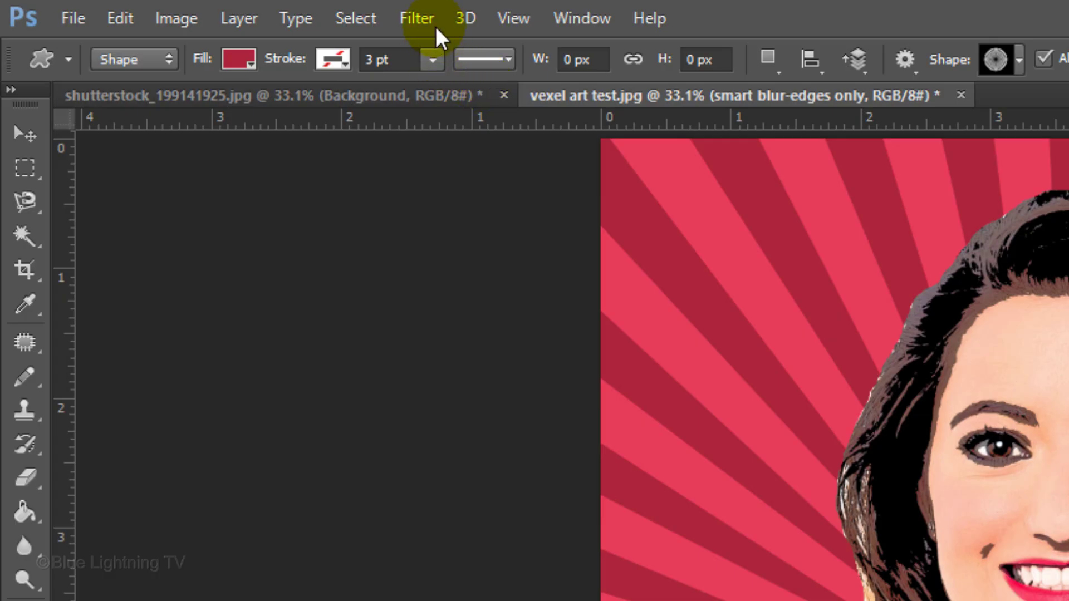
# Apply a Smart Blur to the duplicate layer with radius 2, threshold 37, High quality and Edge Only mode.
pyautogui.click(417, 17)
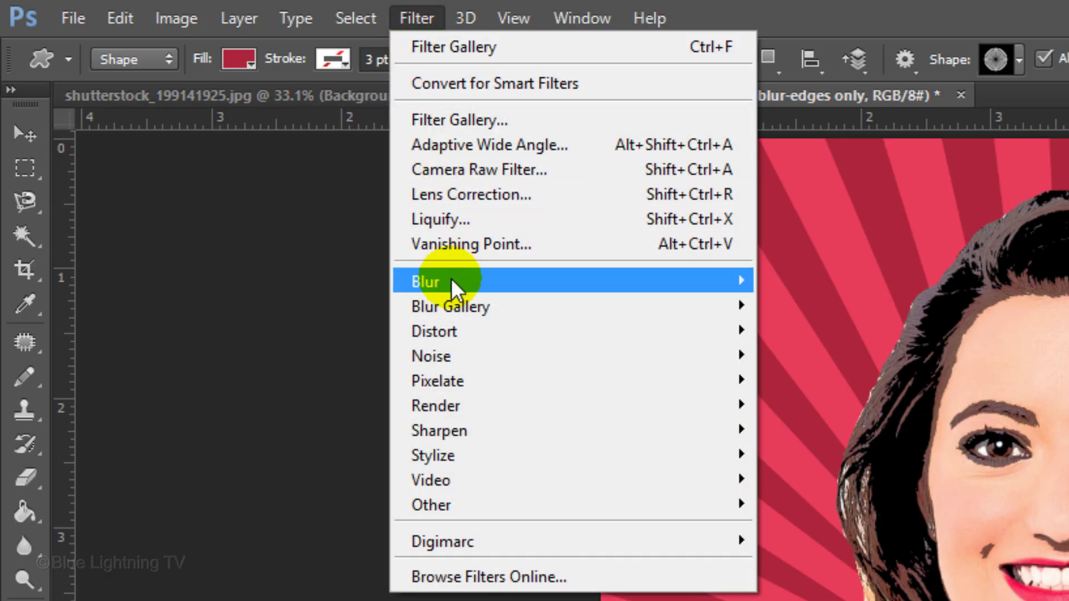
pyautogui.moveTo(451, 281)
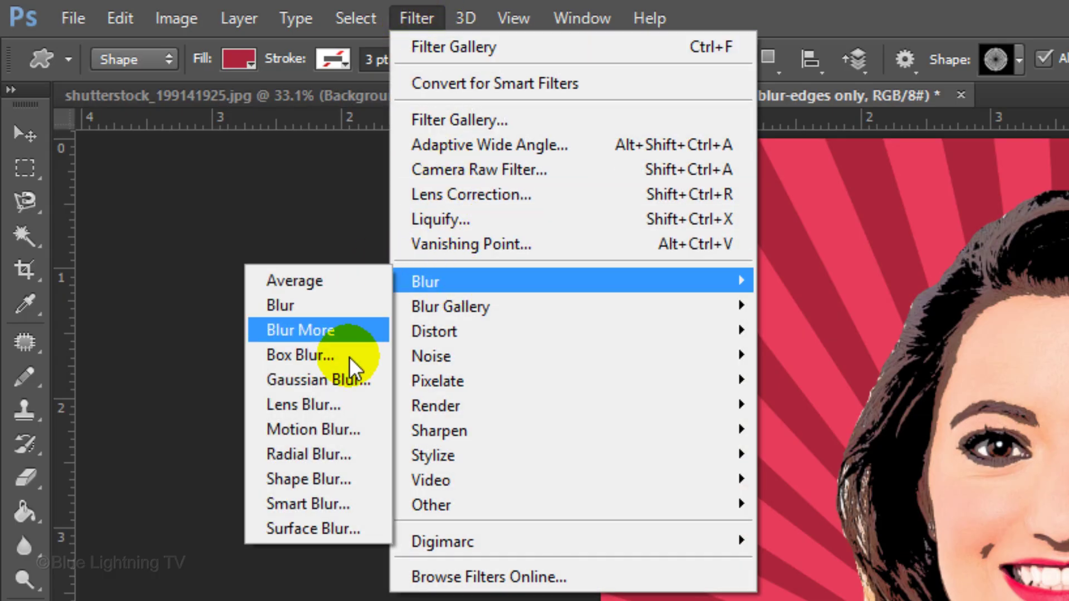
pyautogui.click(342, 501)
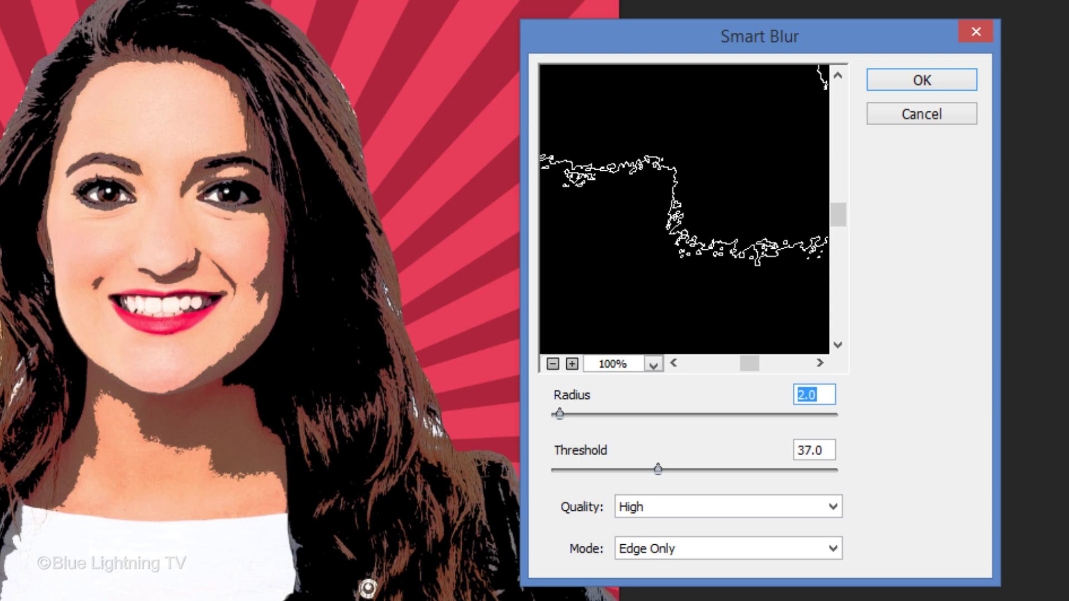
pyautogui.moveTo(724, 131); pyautogui.dragTo(874, 599)
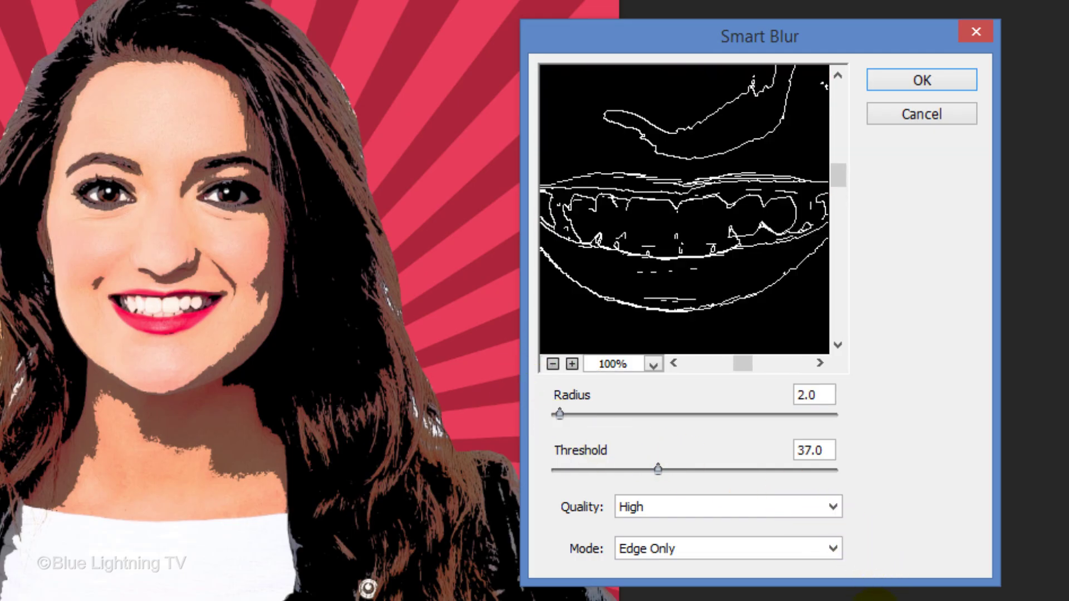
pyautogui.moveTo(560, 414); pyautogui.dragTo(653, 415)
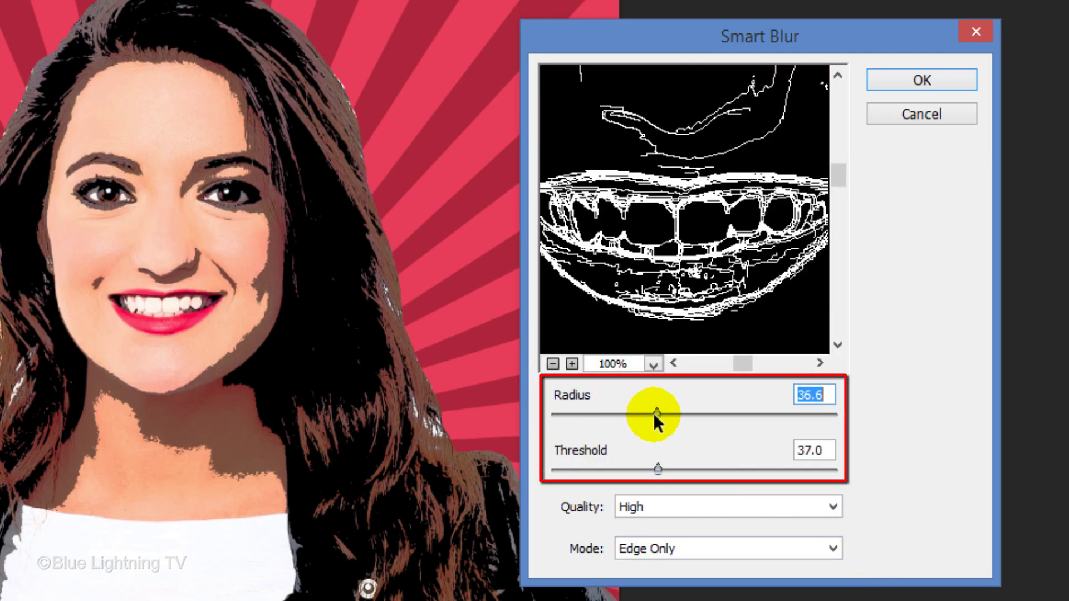
pyautogui.write('2')
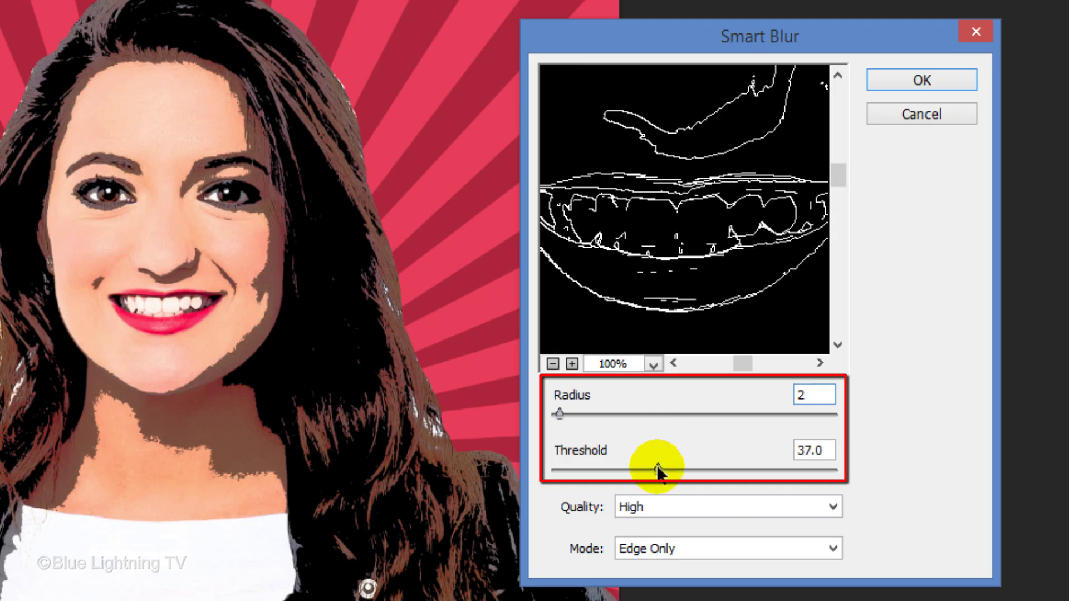
pyautogui.moveTo(657, 467); pyautogui.dragTo(762, 475)
pyautogui.write('37')
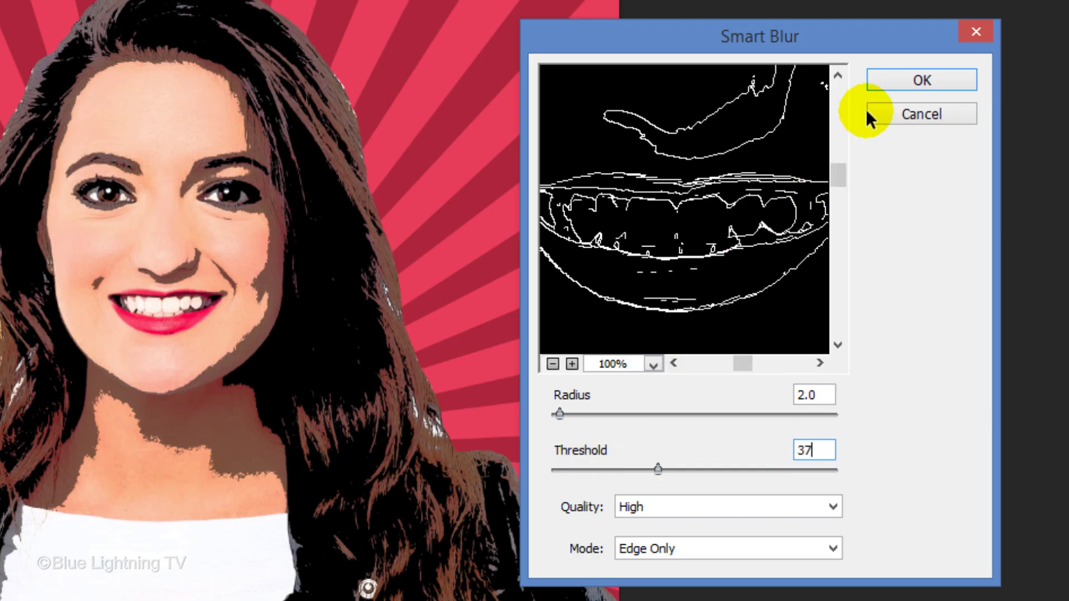
pyautogui.click(925, 79)
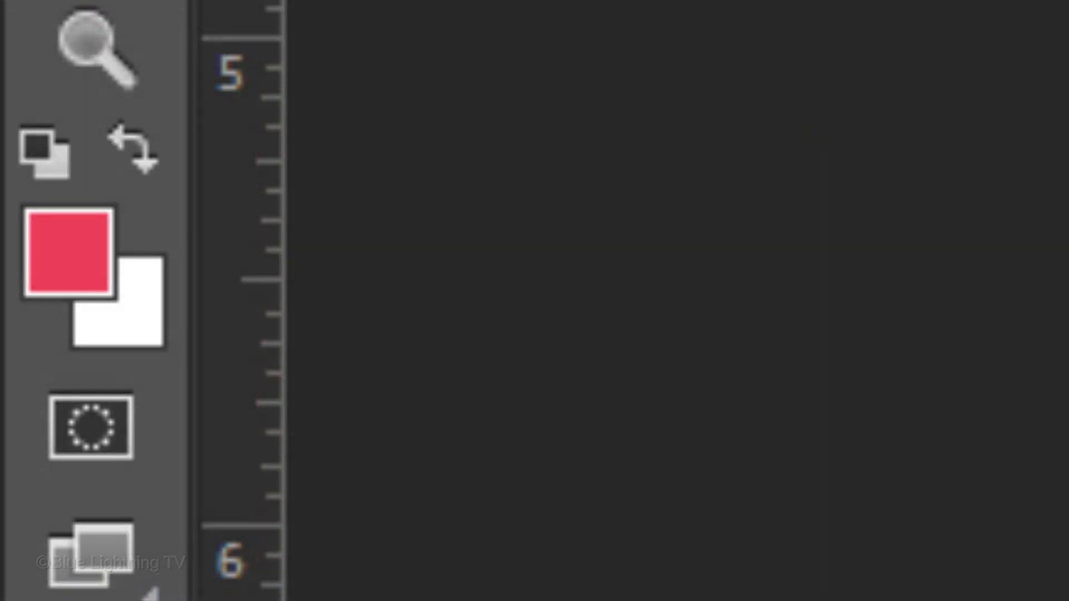
# Reset the foreground and background colors to black and white and activate the Paint Bucket Tool.
pyautogui.press('d')
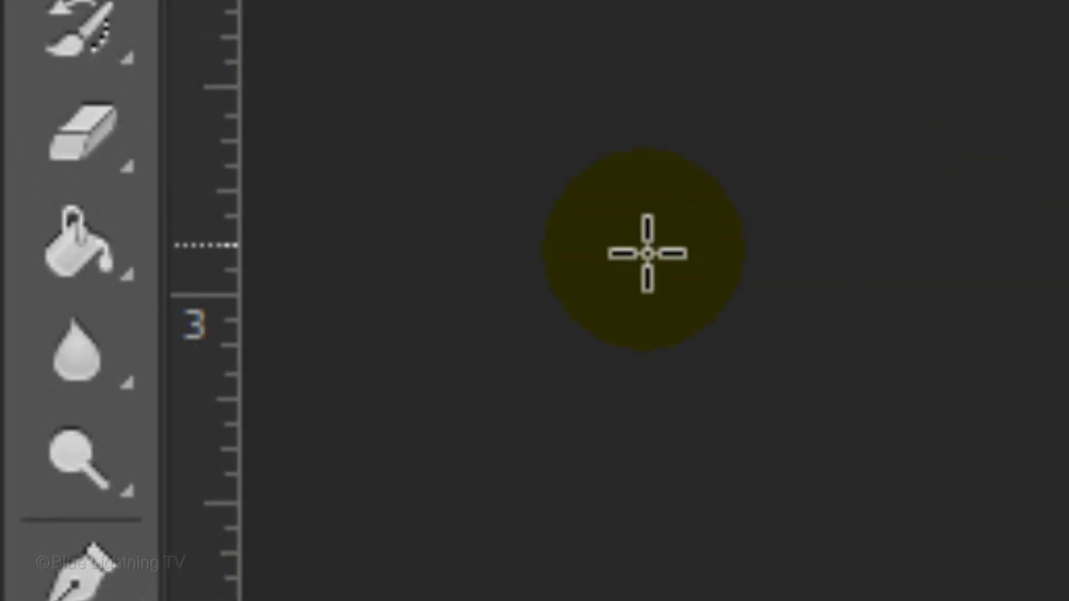
pyautogui.click(72, 266)
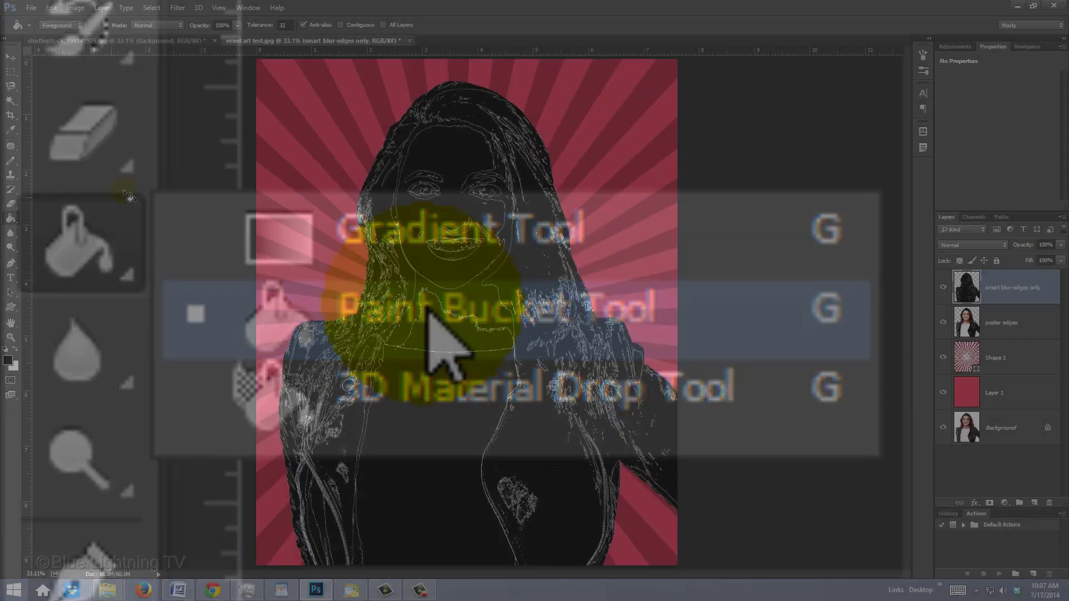
pyautogui.click(429, 312)
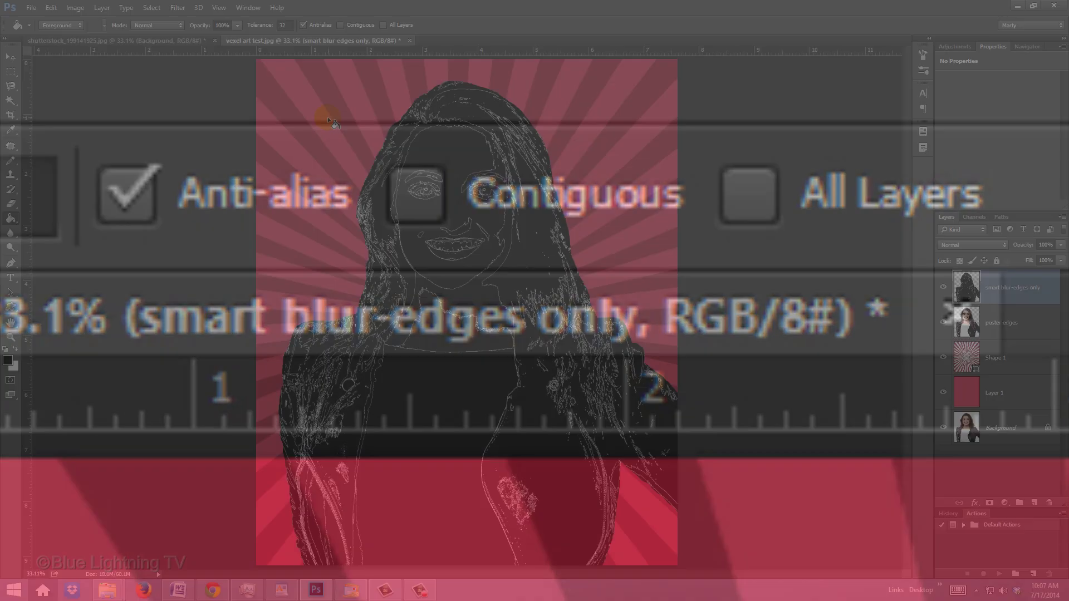
# Try filling the area around the woman with black, first with Contiguous off and again with it on, undoing each fill.
pyautogui.click(329, 118)
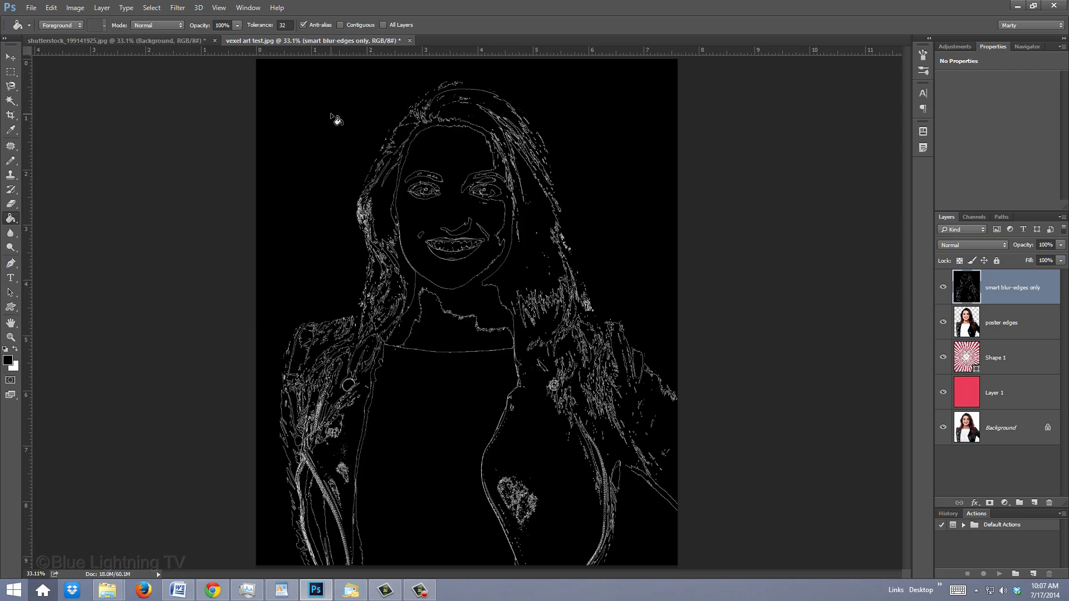
pyautogui.hotkey('ctrl', 'z')
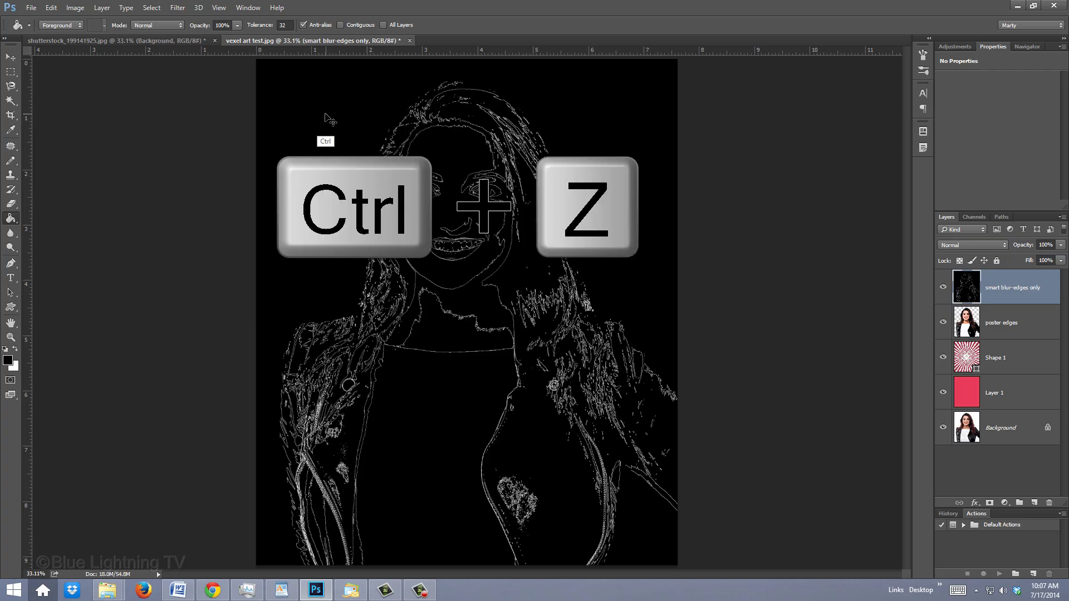
pyautogui.click(326, 114)
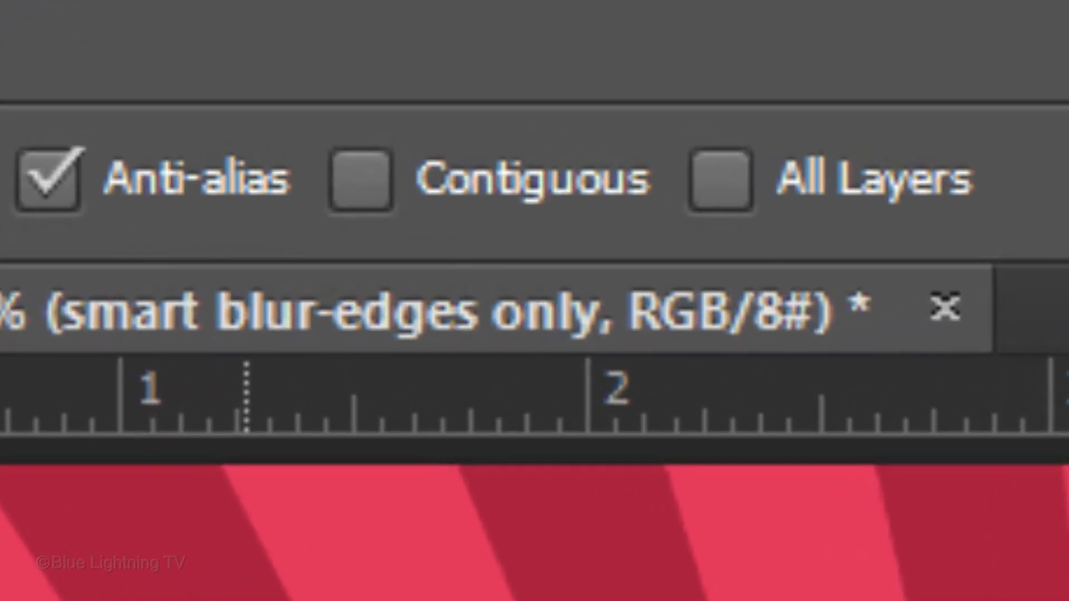
pyautogui.click(344, 58)
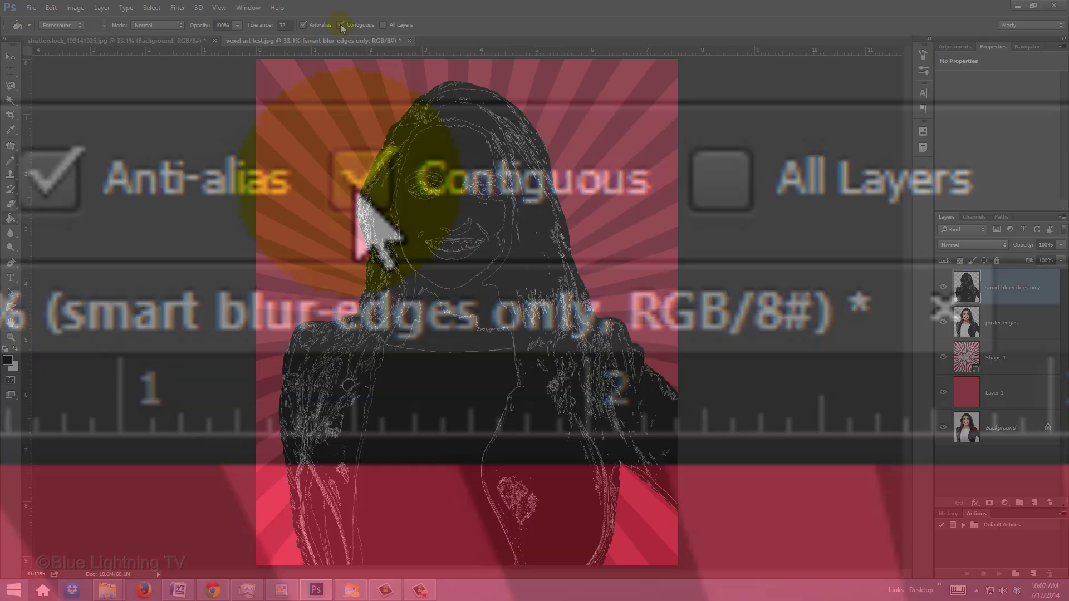
pyautogui.click(327, 90)
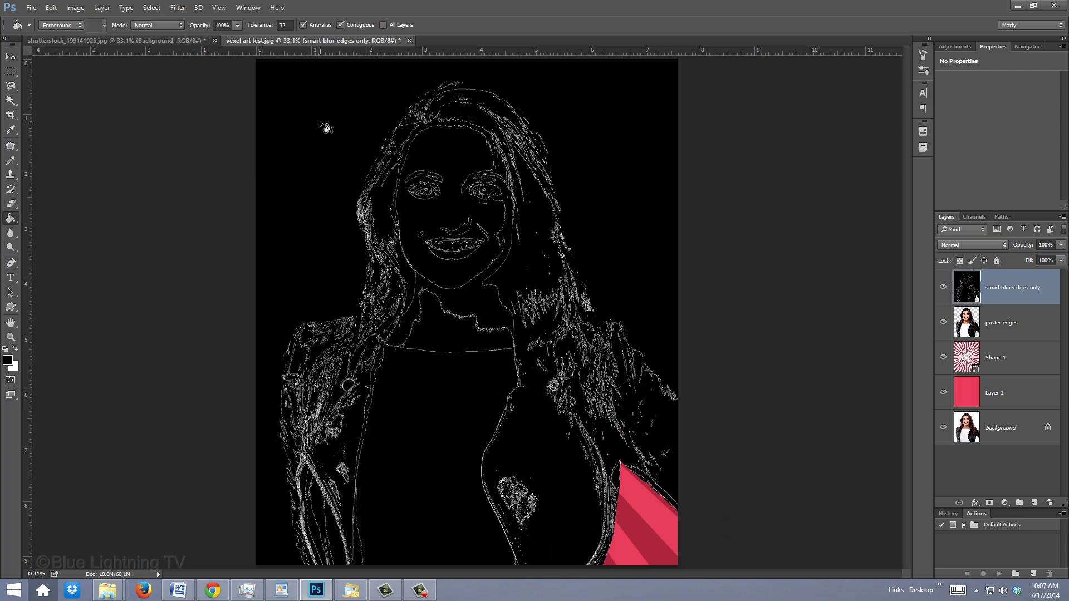
pyautogui.hotkey('ctrl', 'z')
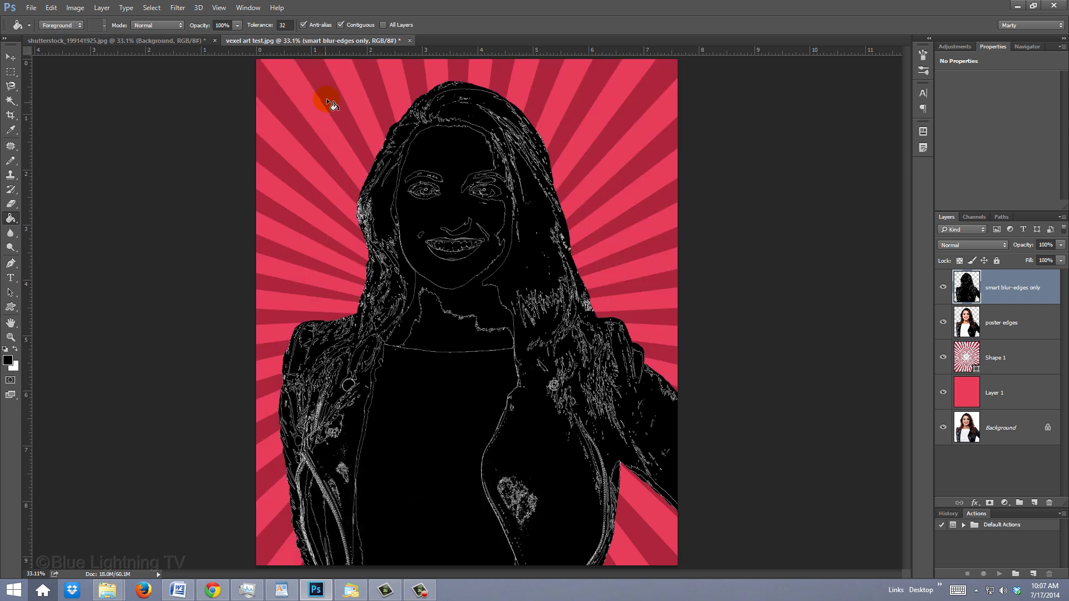
# Fill all the empty area around the woman with black, with the Contiguous option turned off.
pyautogui.click(342, 25)
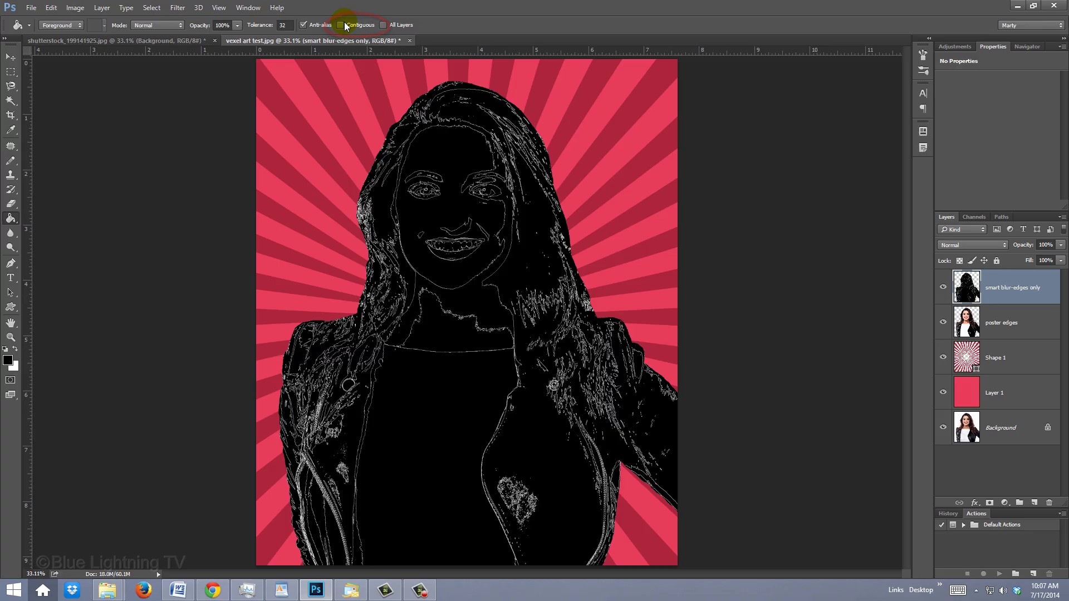
pyautogui.click(328, 116)
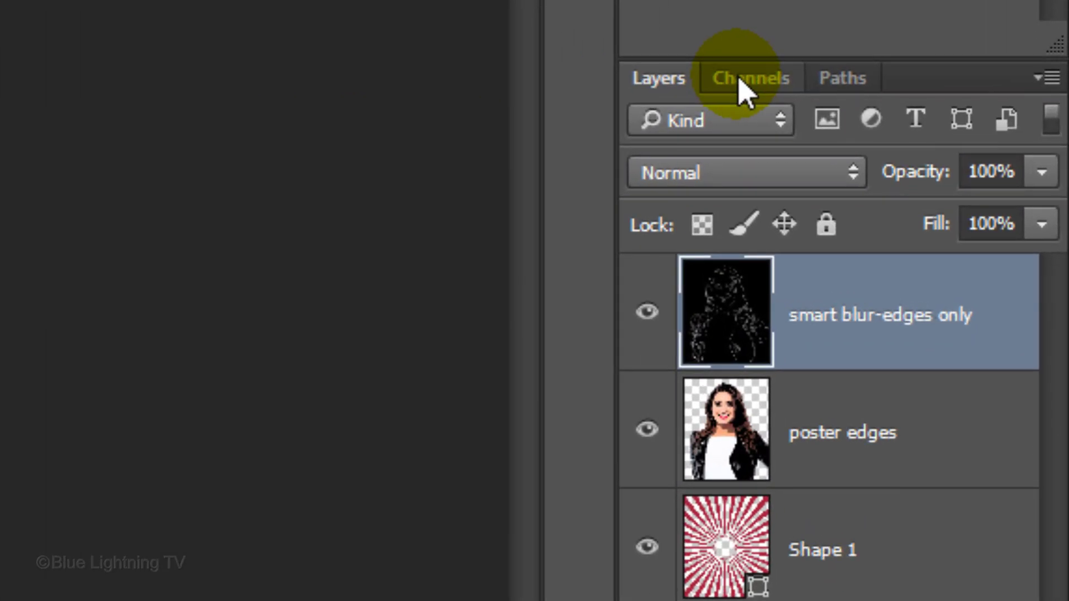
# Load the composite RGB channel as a selection and hide the smart blur-edges only layer.
pyautogui.click(745, 89)
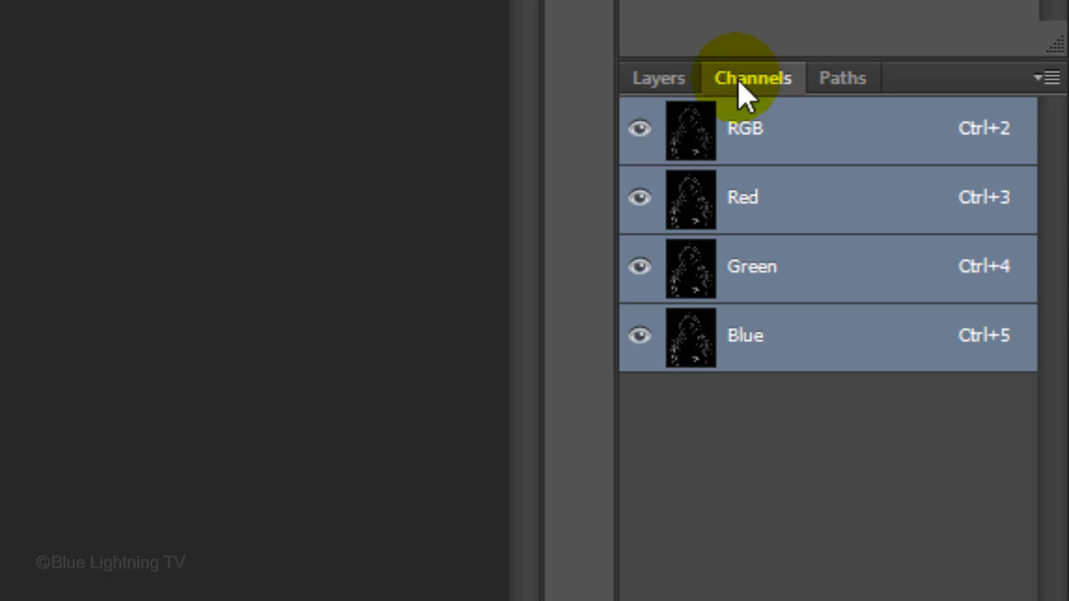
pyautogui.keyDown('ctrl'); pyautogui.click(689, 134); pyautogui.keyUp('ctrl')
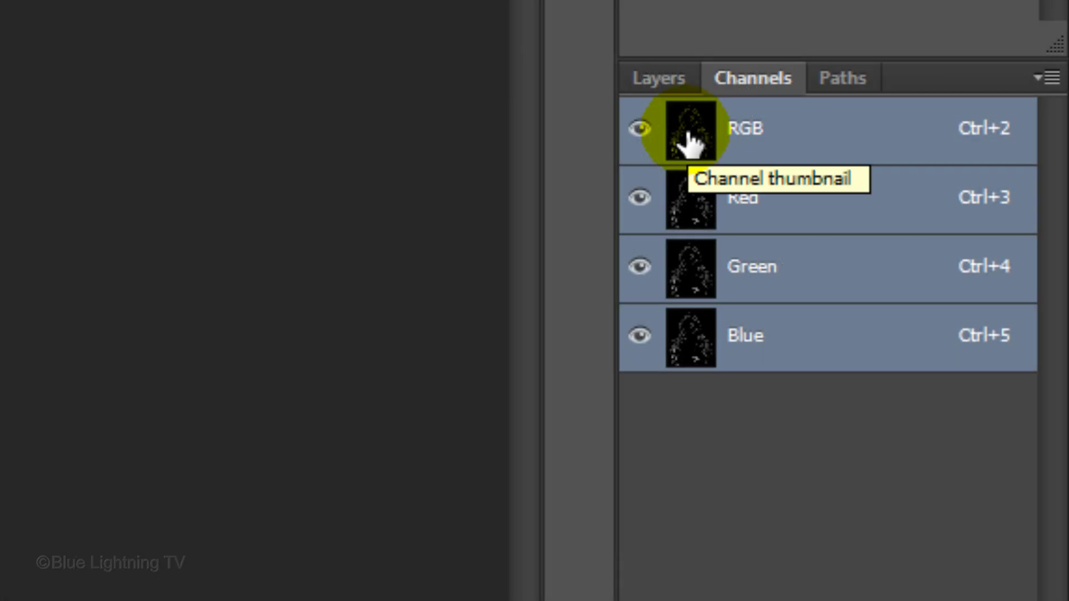
pyautogui.click(662, 78)
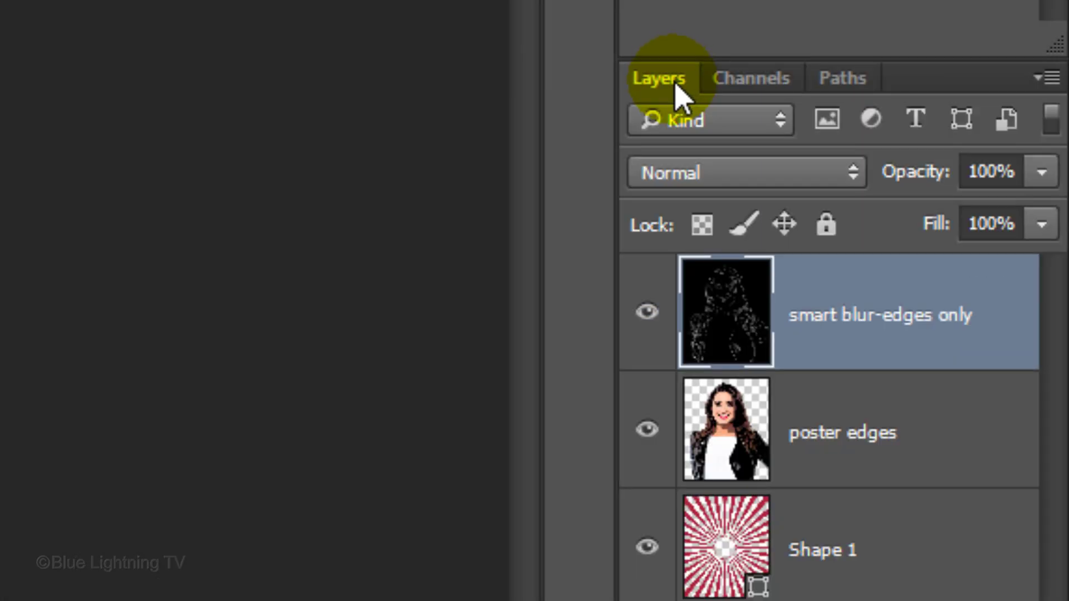
pyautogui.click(643, 312)
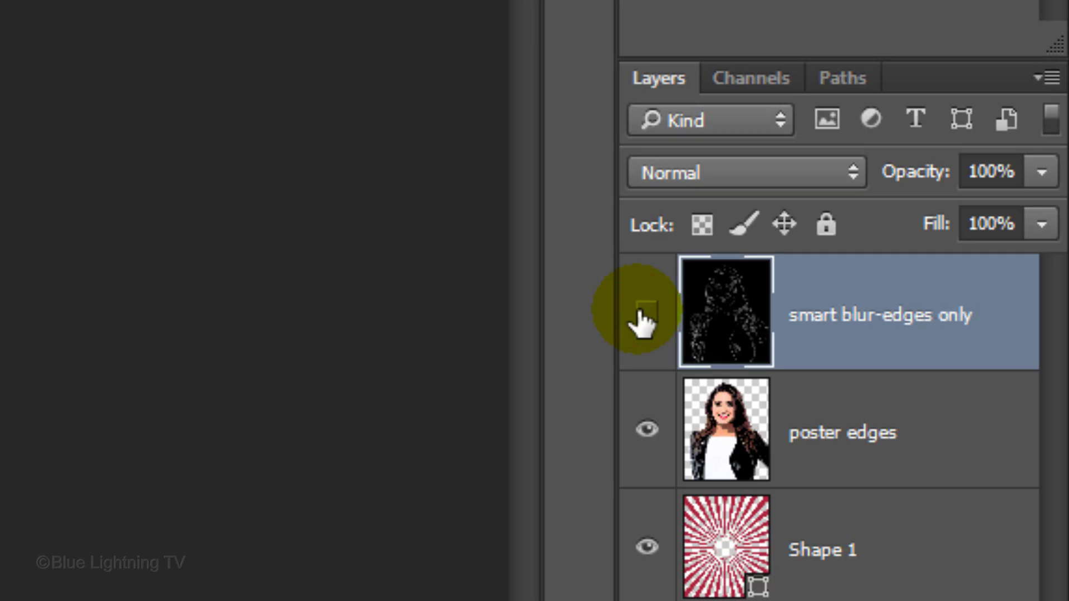
# Create a new layer named "outlines", fill the edge selection on it with the black foreground color and deselect.
pyautogui.hotkey('ctrl', 'shift', 'n')
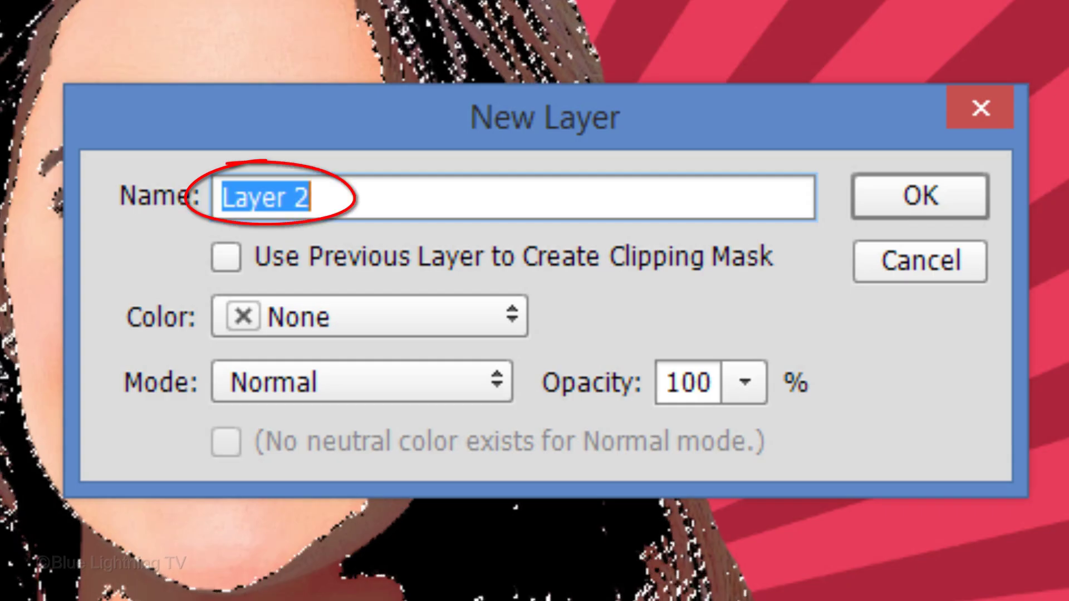
pyautogui.write('outlines')
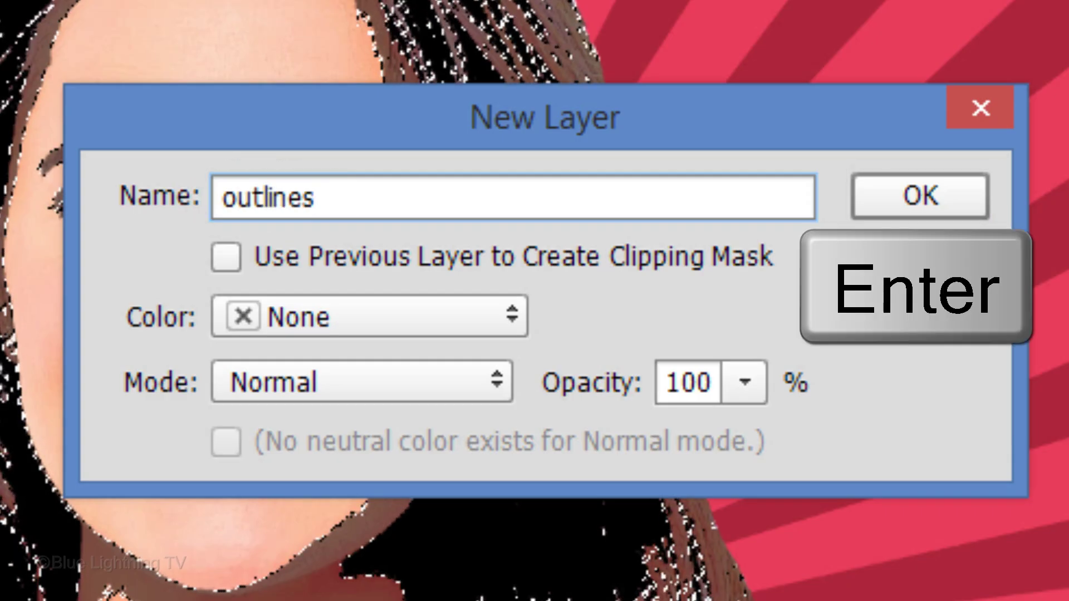
pyautogui.press('Return')
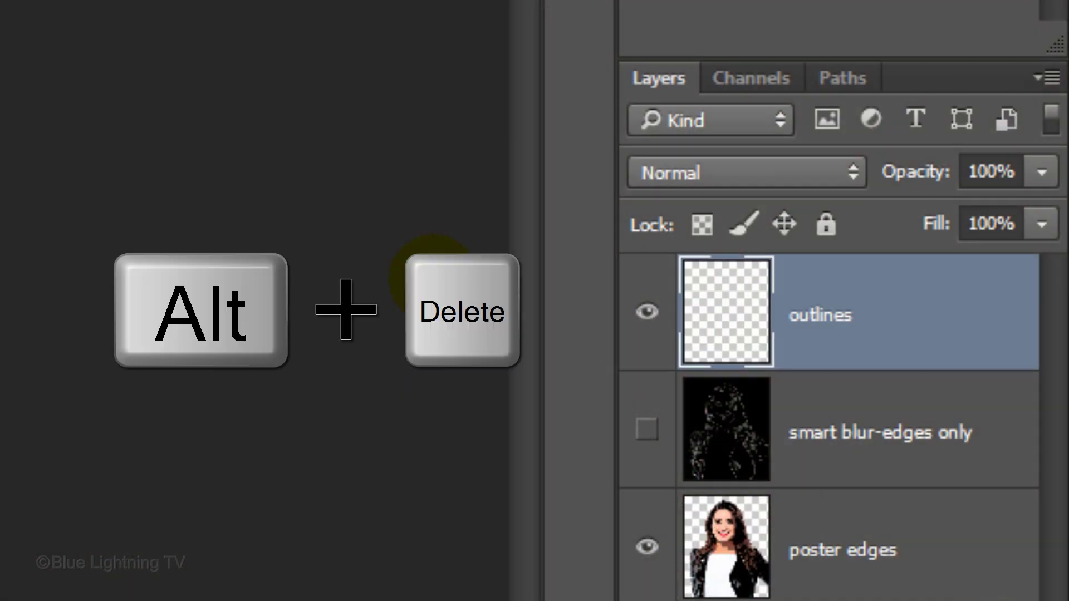
pyautogui.hotkey('alt', 'Delete')
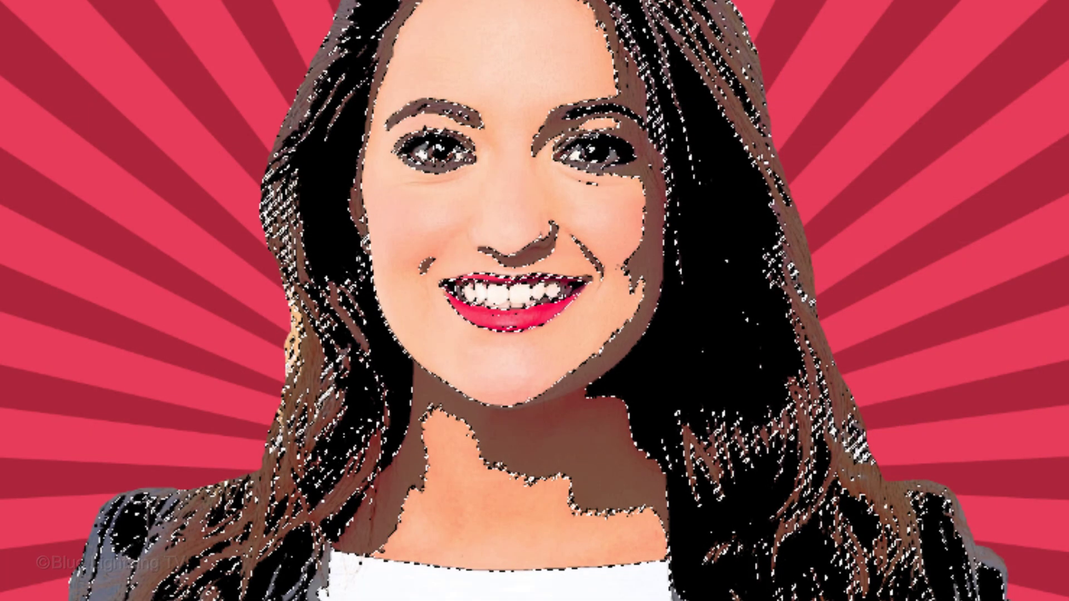
pyautogui.hotkey('ctrl', 'd')
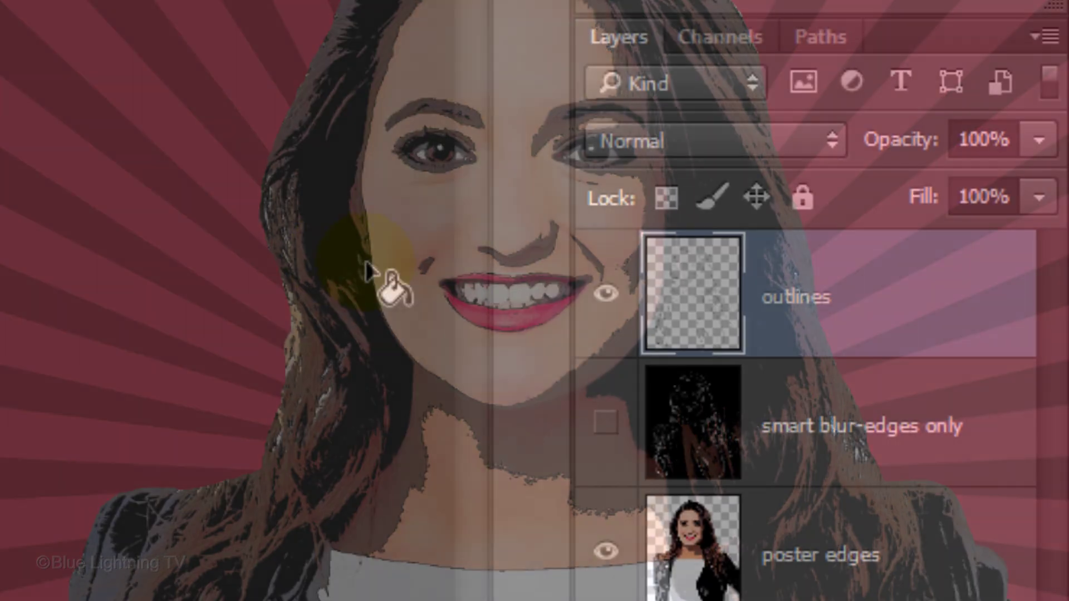
# Add a Gradient Overlay style with the Spectrum preset to the outlines layer.
pyautogui.click(687, 298)
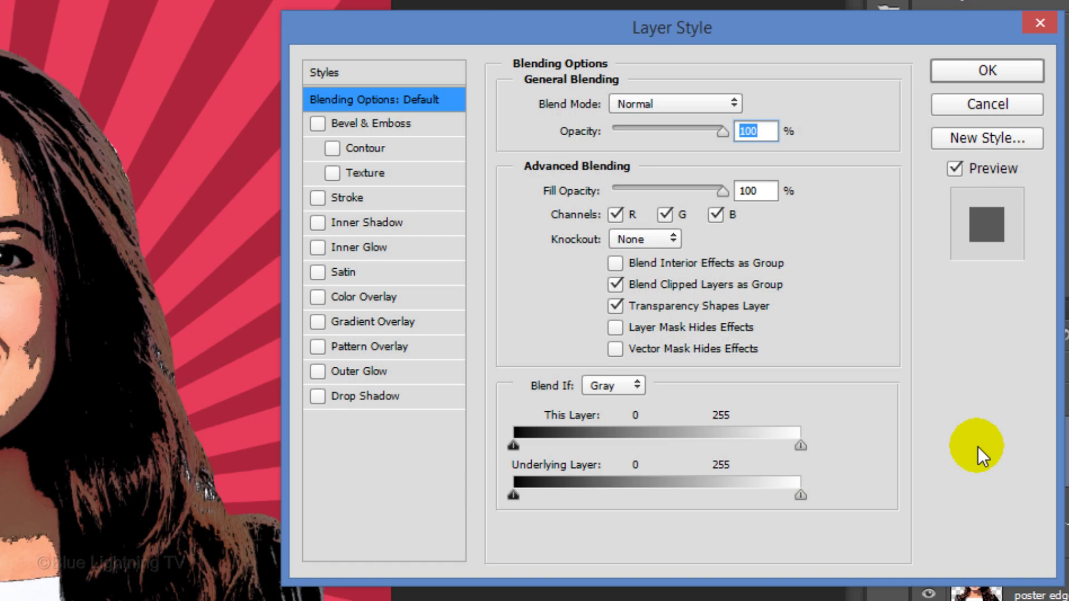
pyautogui.click(382, 317)
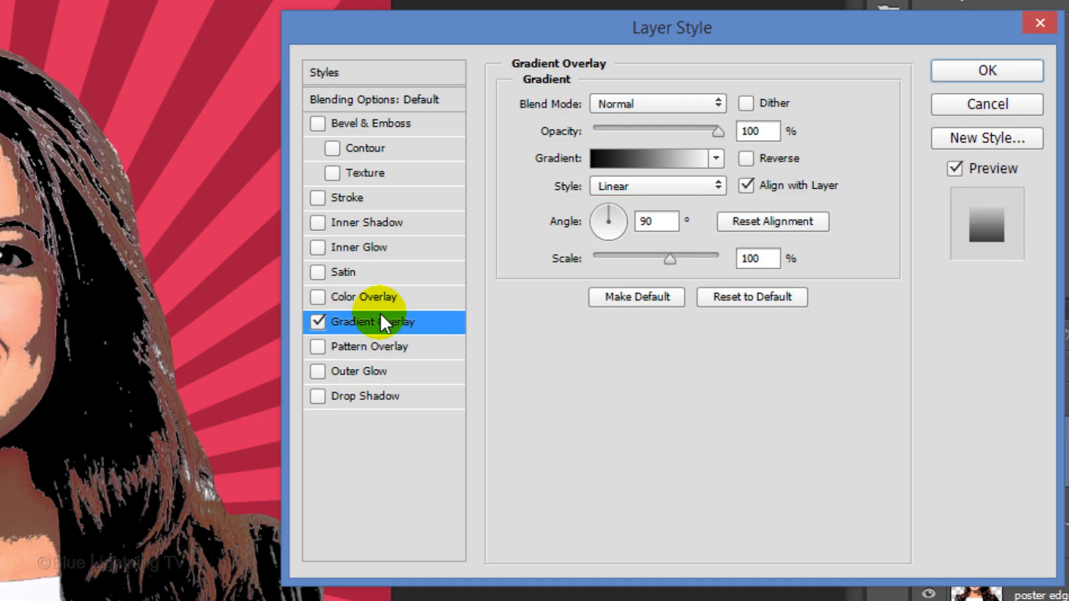
pyautogui.click(629, 158)
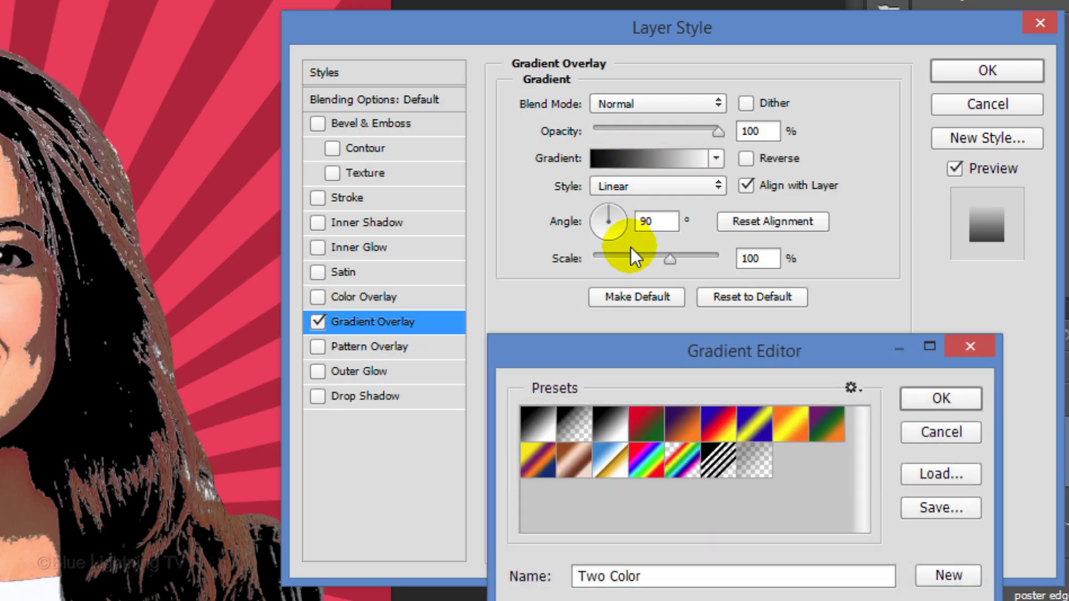
pyautogui.click(644, 461)
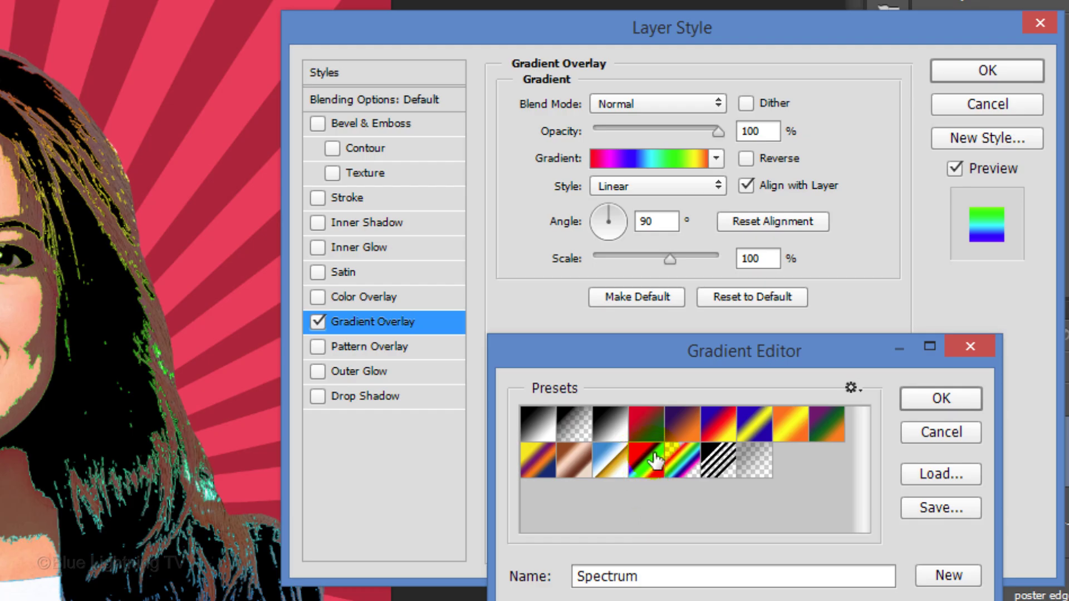
pyautogui.click(937, 398)
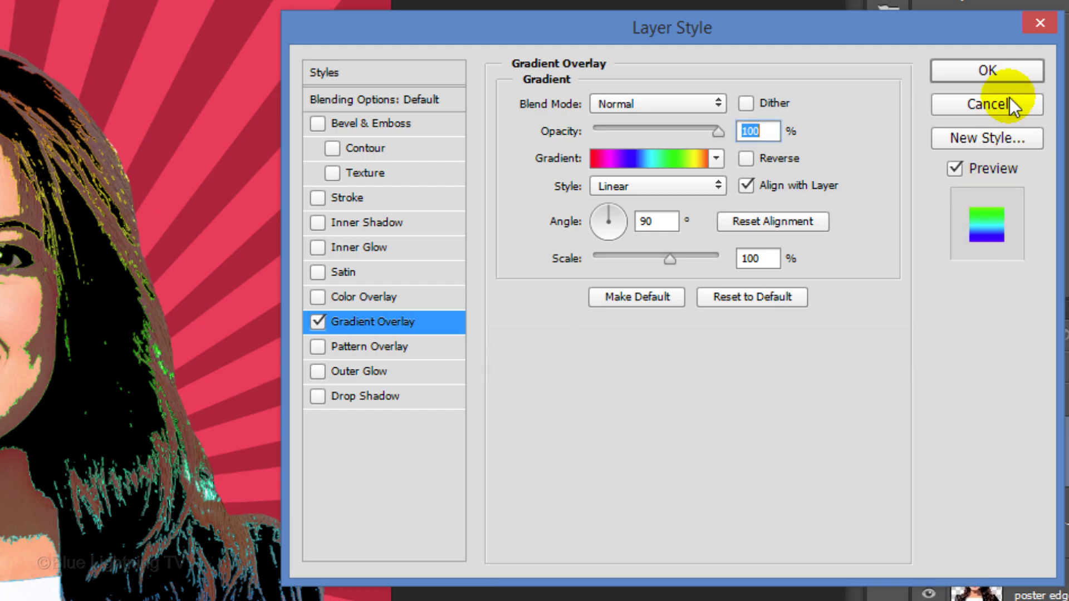
pyautogui.click(1001, 79)
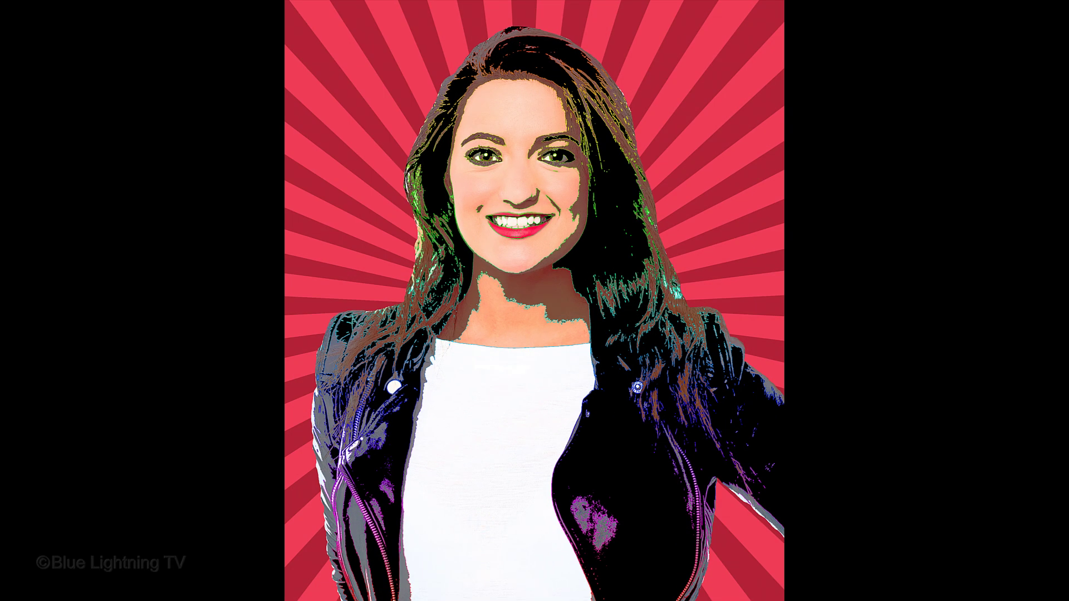